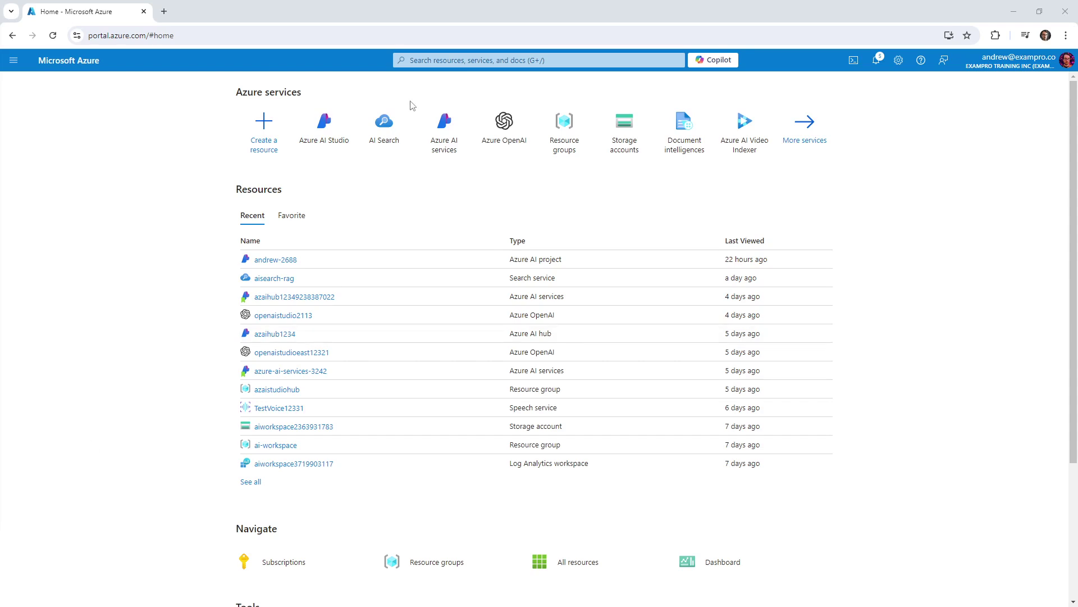
Search the portal for "resource group" and open the Resource groups list
{"action": "left_click", "coordinate": [461, 60]}
{"action": "type", "text": "resource group"}
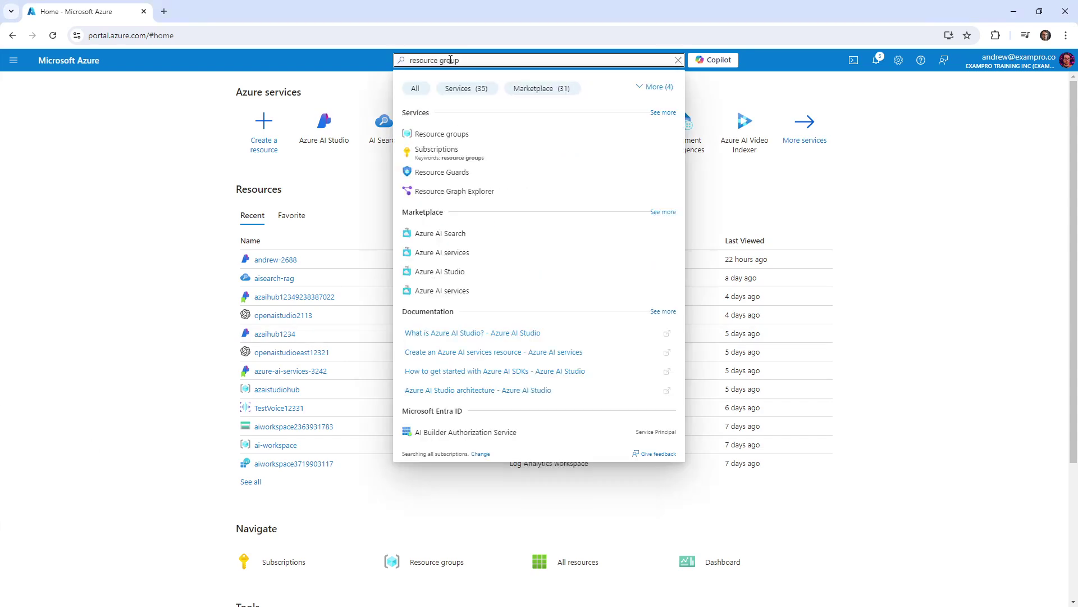
{"action": "left_click", "coordinate": [464, 134]}
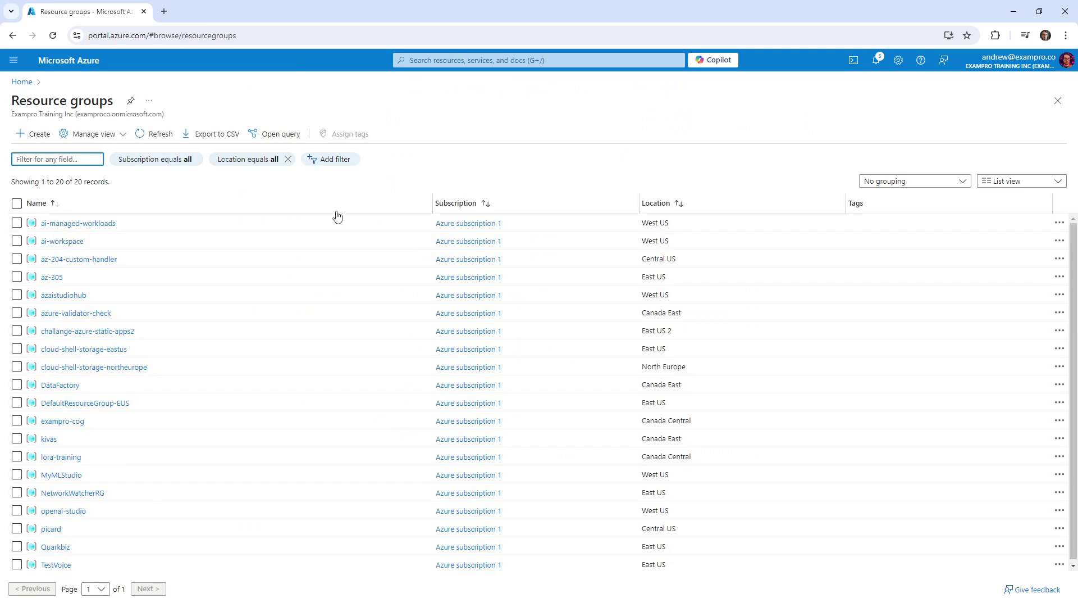
{"action": "left_click", "coordinate": [17, 224]}
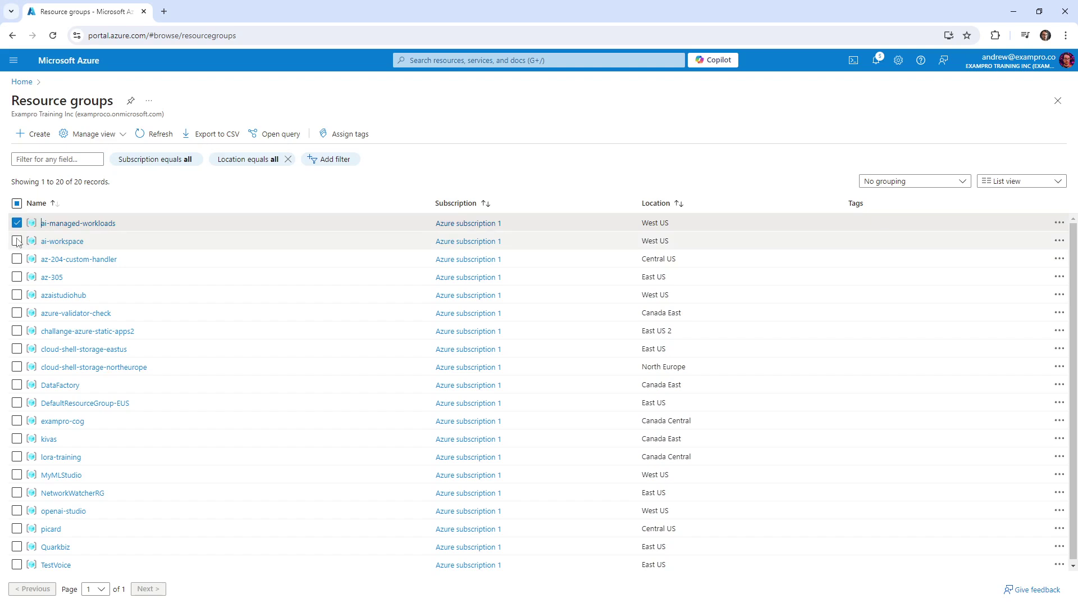
{"action": "left_click", "coordinate": [17, 242]}
{"action": "left_click", "coordinate": [17, 241]}
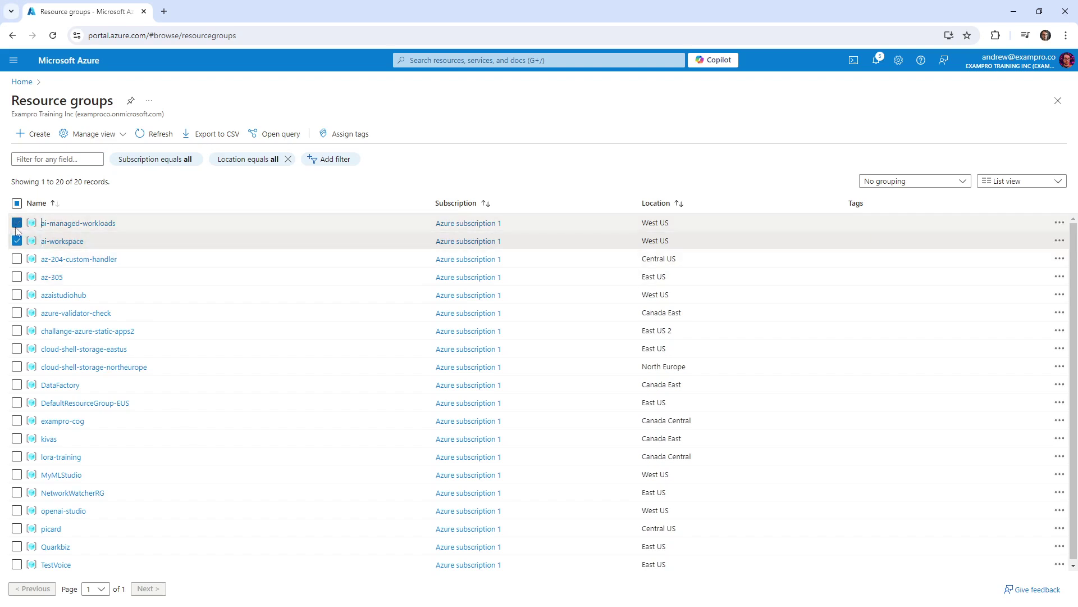
Open the ai-managed-workloads, ai-workspace, azaistudiohub, lora-training and openai-studio resource groups each in a separate browser tab
{"action": "right_click", "coordinate": [85, 223]}
{"action": "left_click", "coordinate": [112, 234]}
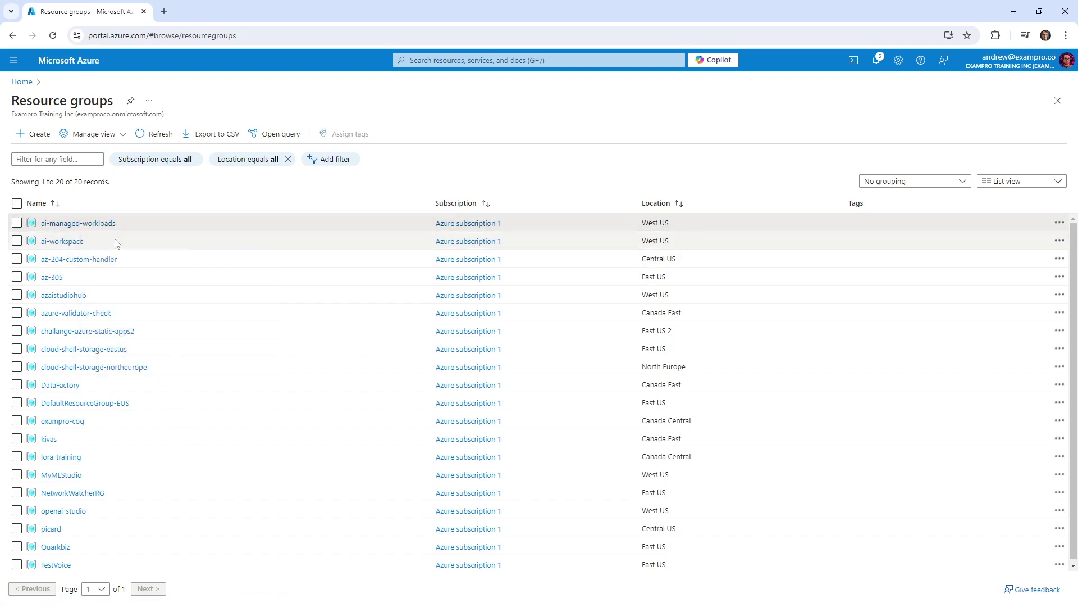
{"action": "right_click", "coordinate": [73, 248]}
{"action": "left_click", "coordinate": [101, 254]}
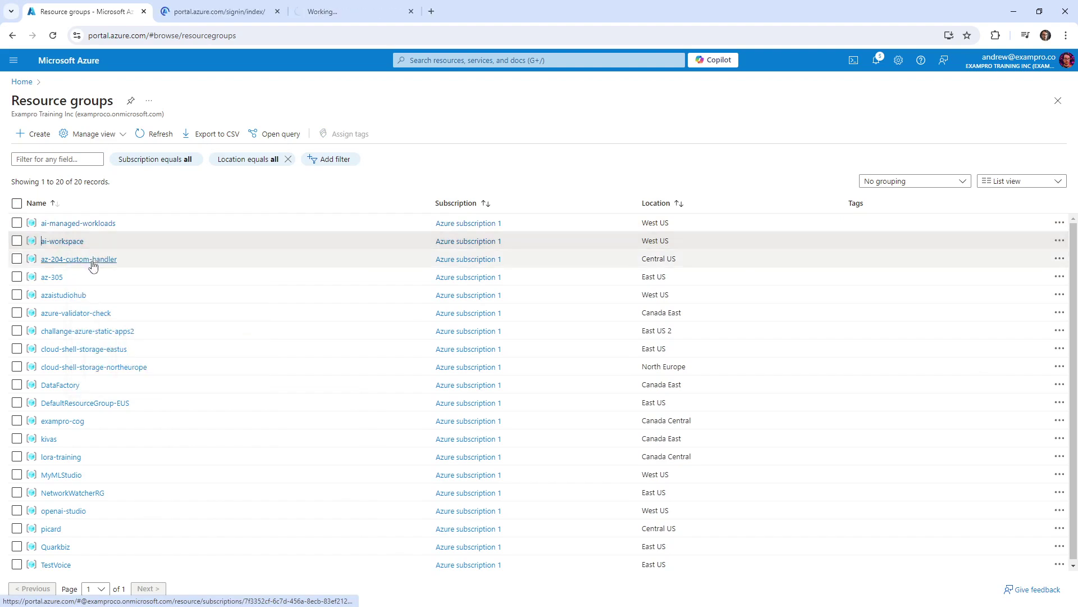
{"action": "right_click", "coordinate": [81, 294]}
{"action": "left_click", "coordinate": [101, 304]}
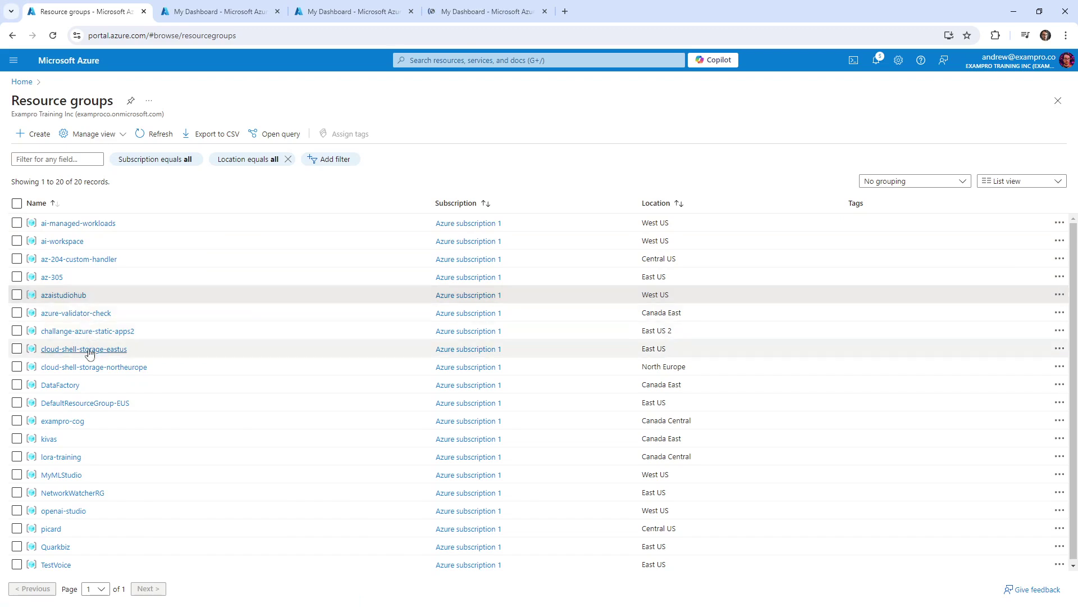
{"action": "right_click", "coordinate": [66, 459]}
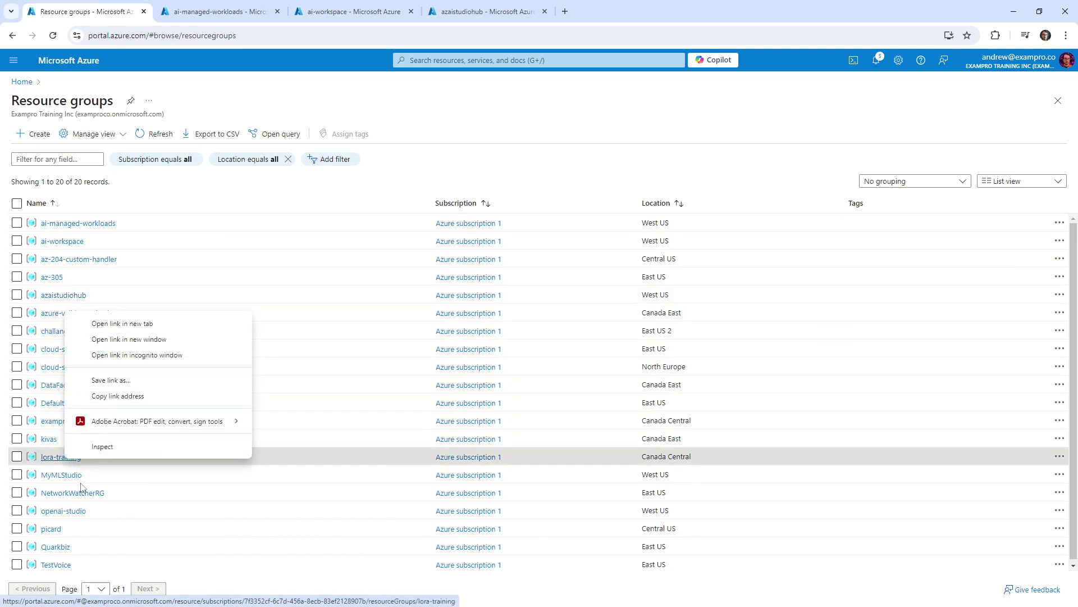
{"action": "left_click", "coordinate": [112, 323]}
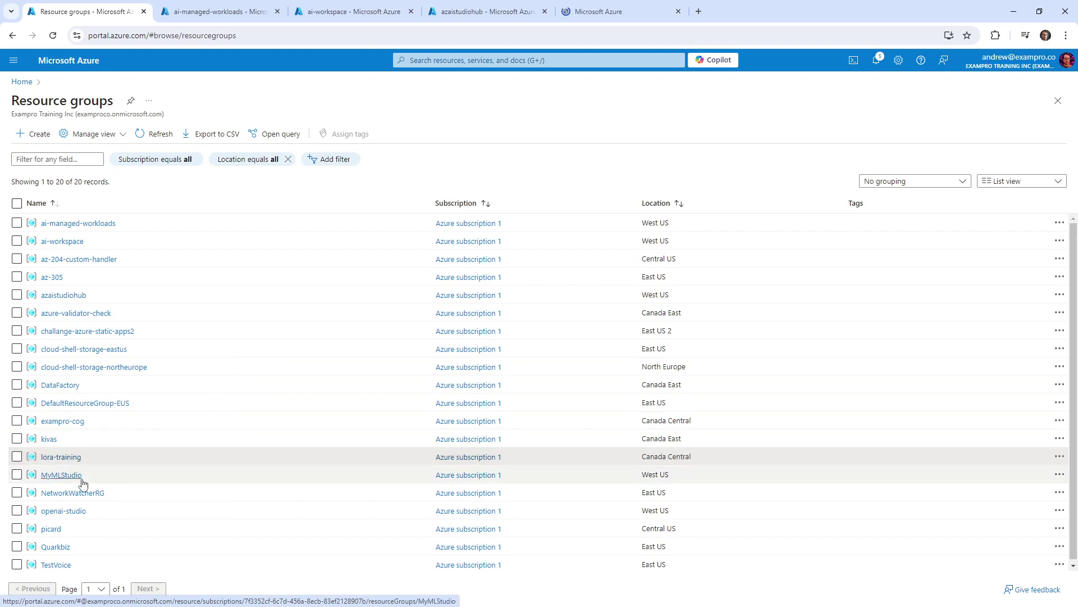
{"action": "right_click", "coordinate": [73, 510]}
{"action": "left_click", "coordinate": [122, 381]}
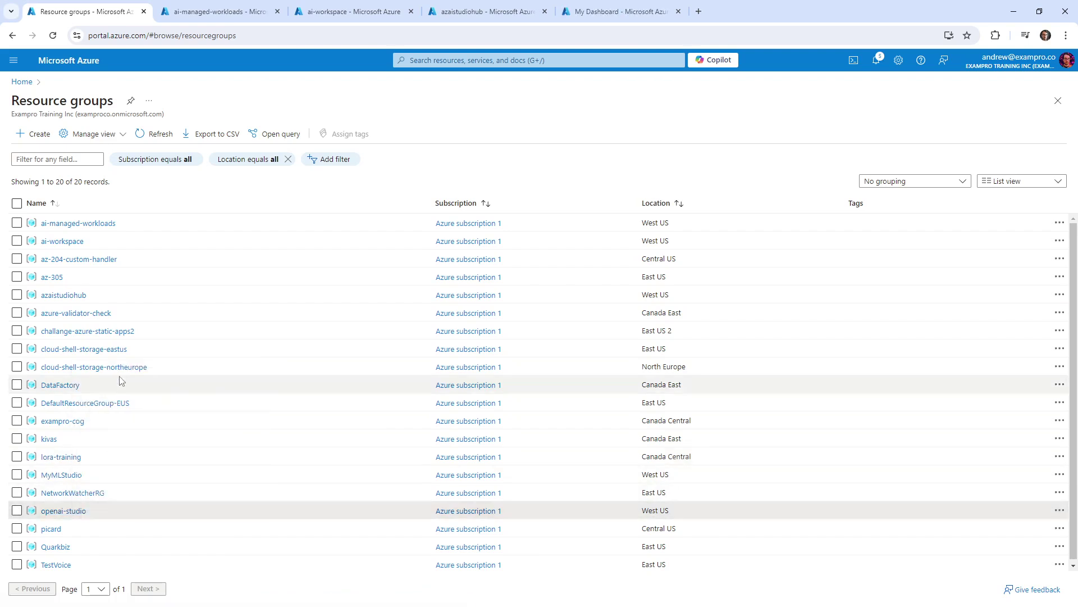
Delete the ai-managed-workloads resource group with all its dependent resources, entering its name for confirmation
{"action": "left_click", "coordinate": [196, 8]}
{"action": "left_click", "coordinate": [354, 138]}
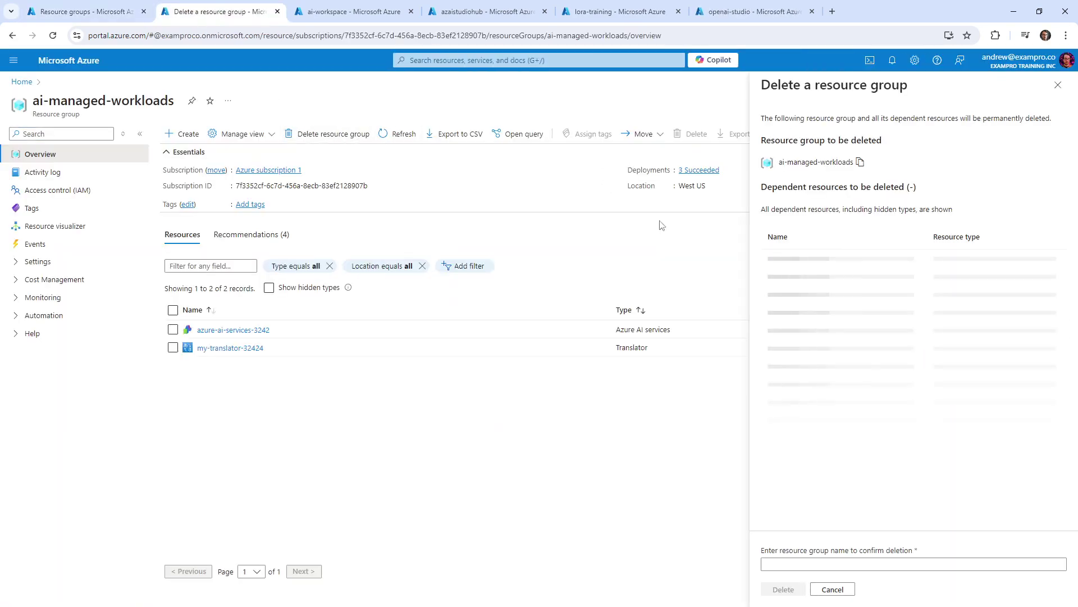
{"action": "left_click", "coordinate": [824, 564]}
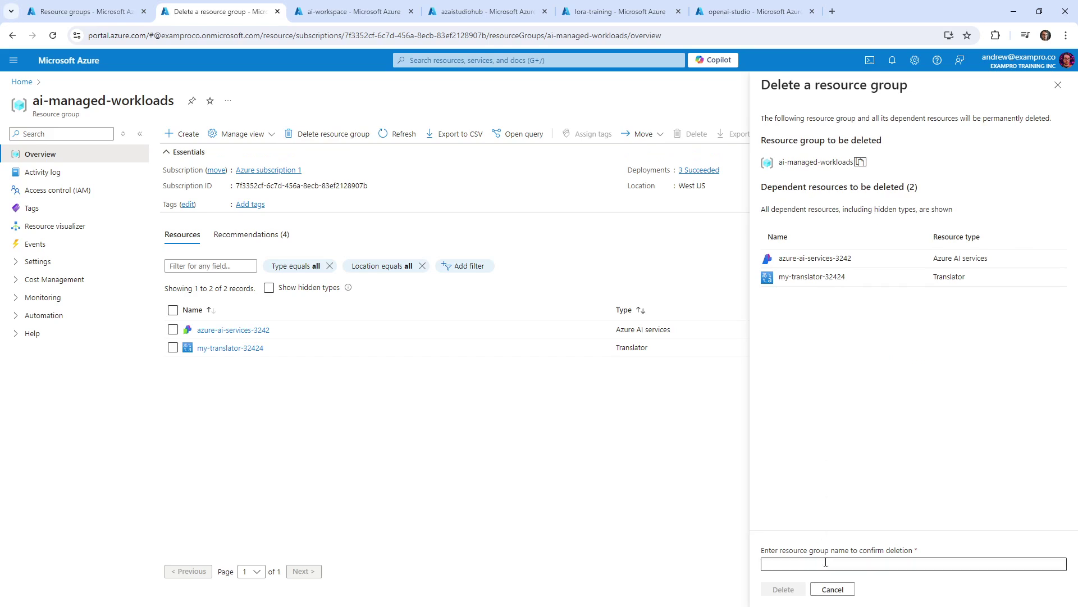
{"action": "key", "text": "ctrl+v"}
{"action": "left_click", "coordinate": [783, 589]}
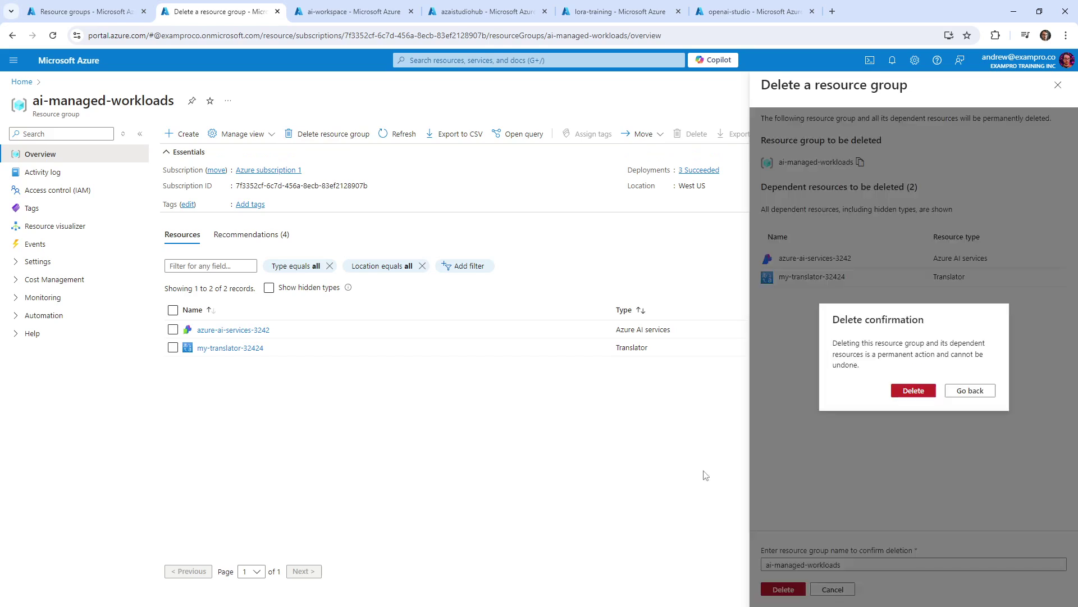
{"action": "left_click", "coordinate": [914, 390]}
Delete the ai-workspace resource group and its dependent resources, entering ai-workspace as the confirmation name
{"action": "left_click", "coordinate": [351, 11]}
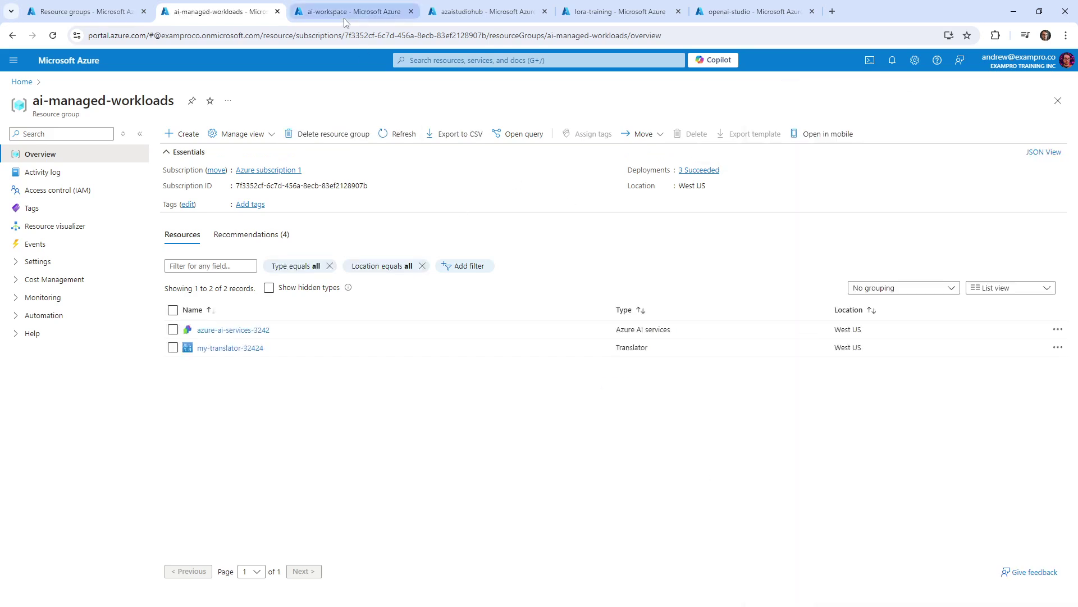
{"action": "left_click", "coordinate": [321, 136]}
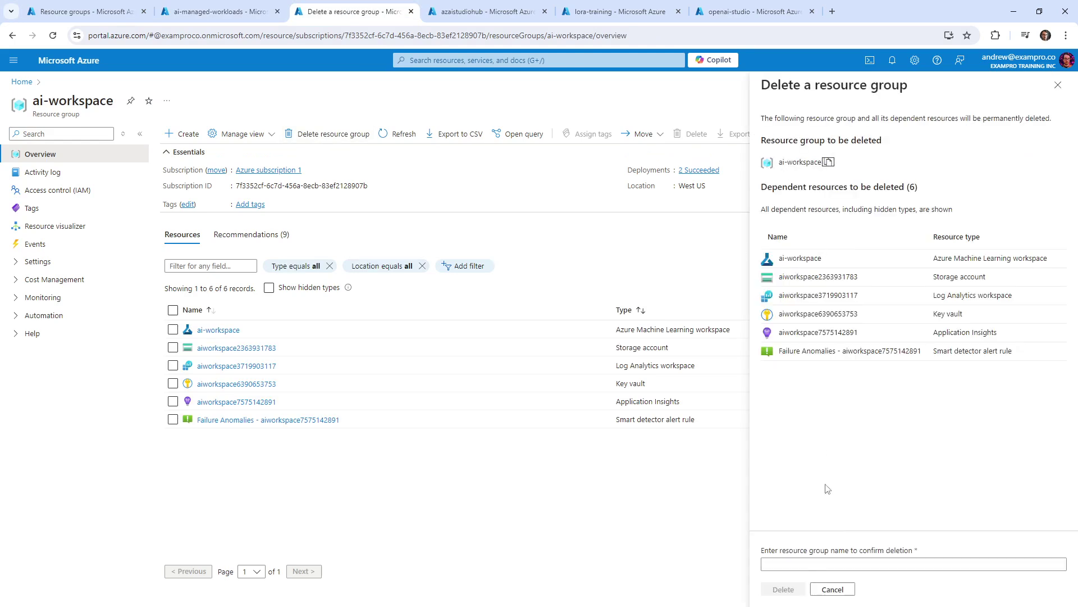
{"action": "left_click", "coordinate": [817, 562]}
{"action": "key", "text": "ctrl+v"}
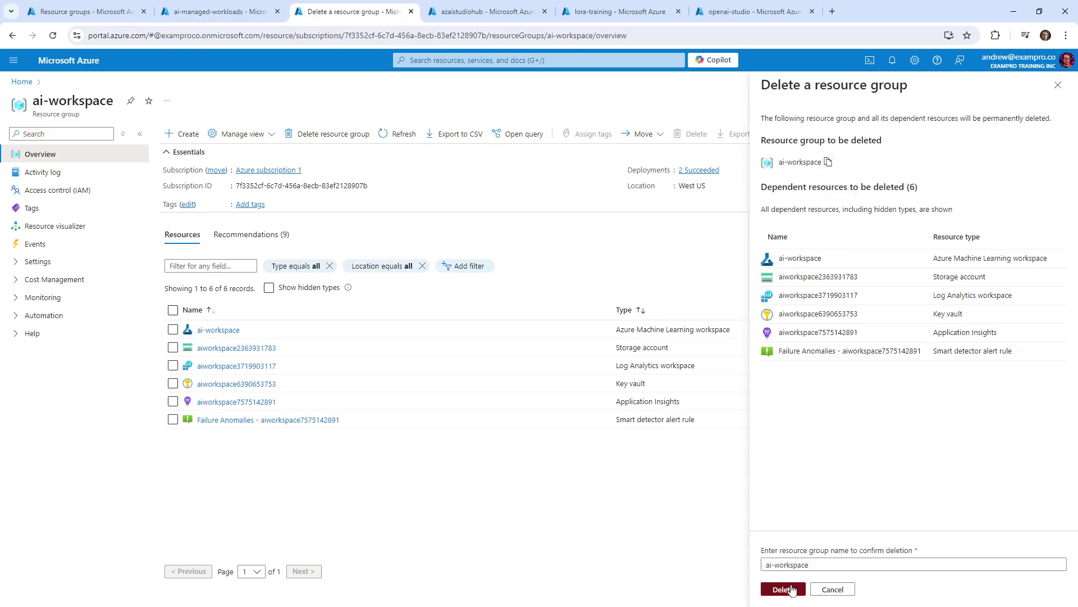
{"action": "left_click", "coordinate": [784, 589]}
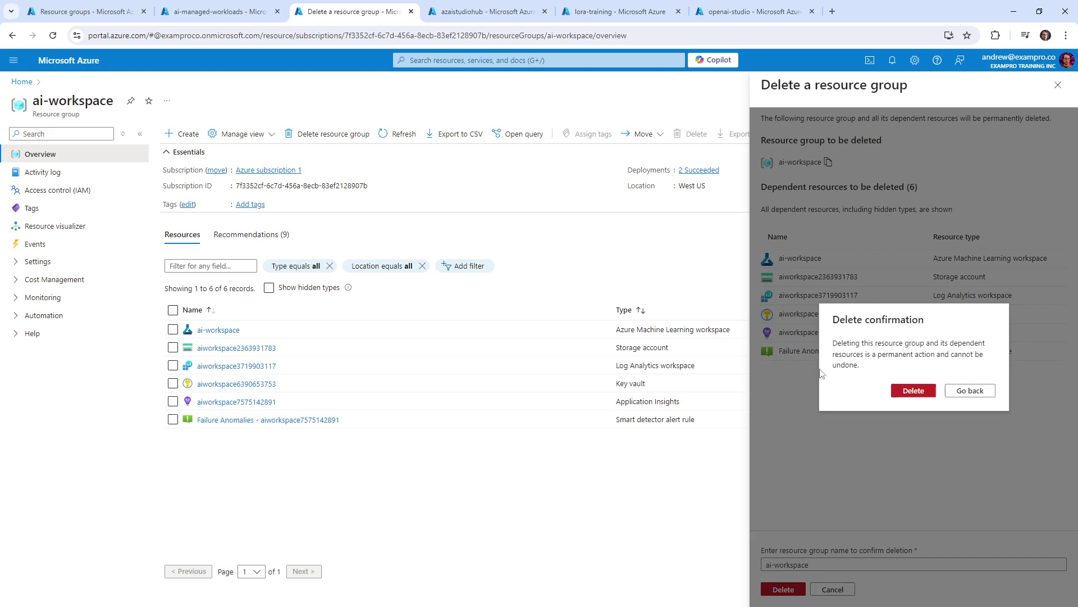
{"action": "left_click", "coordinate": [901, 392]}
Delete the azaistudiohub resource group and its dependent resources, supplying azaistudiohub as the confirmation name
{"action": "key", "text": "ctrl+Tab"}
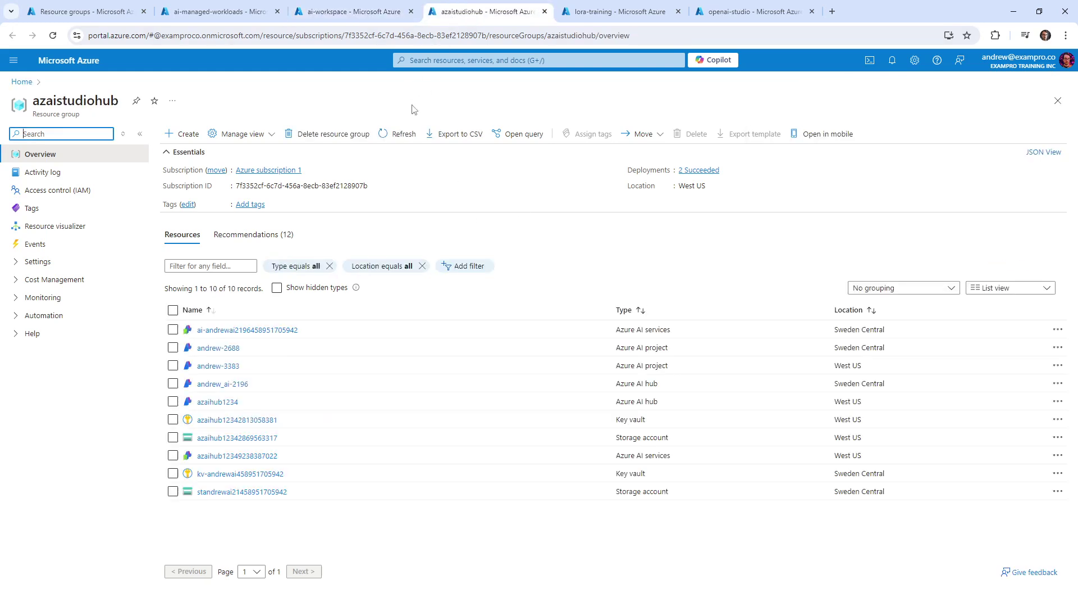
{"action": "left_click", "coordinate": [341, 144]}
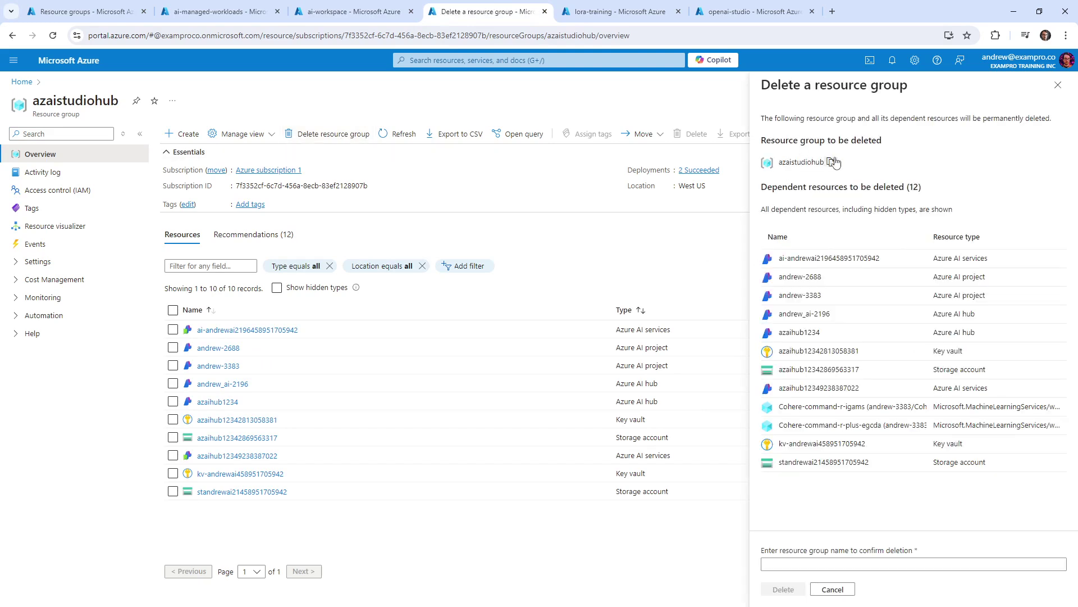
{"action": "left_click", "coordinate": [831, 162]}
{"action": "left_click", "coordinate": [804, 564]}
{"action": "key", "text": "ctrl+v"}
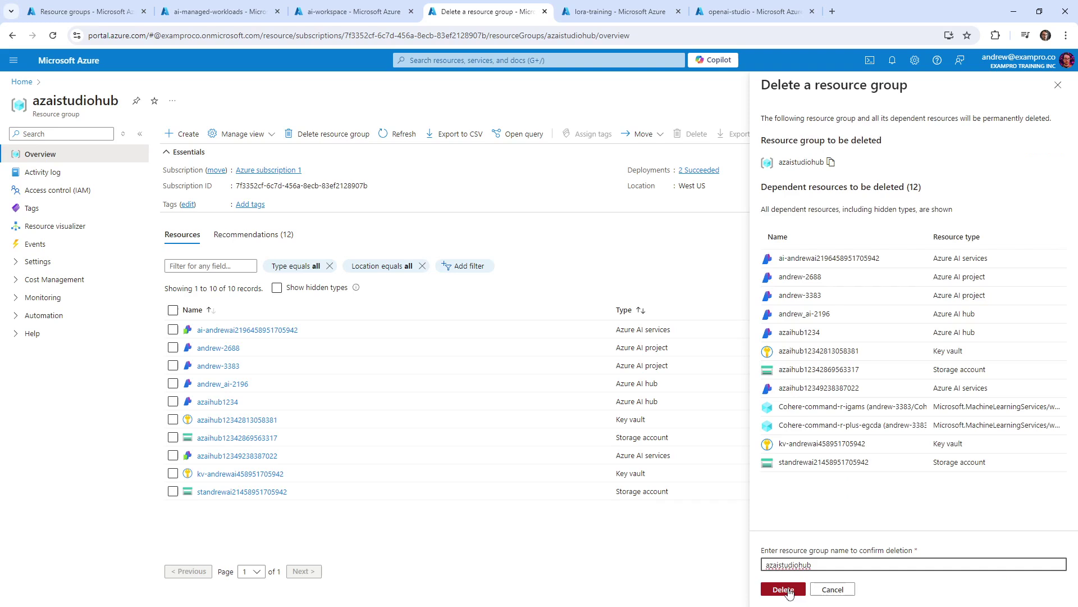
{"action": "left_click", "coordinate": [788, 591]}
{"action": "left_click", "coordinate": [913, 391]}
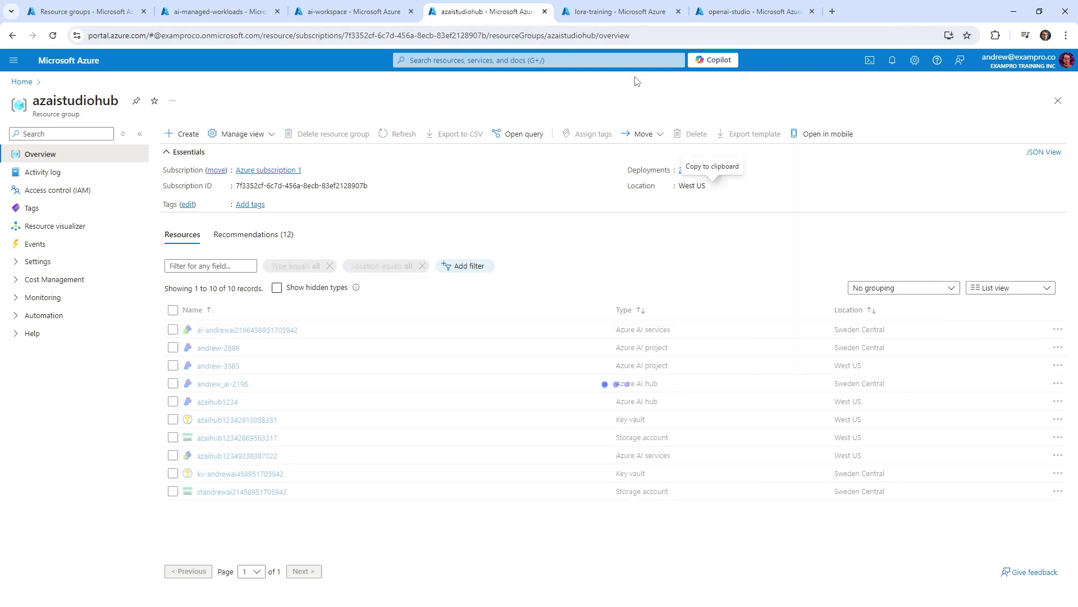
Delete the lora-training resource group and everything in it, giving lora-training as the confirmation name
{"action": "left_click", "coordinate": [619, 12]}
{"action": "left_click", "coordinate": [308, 135]}
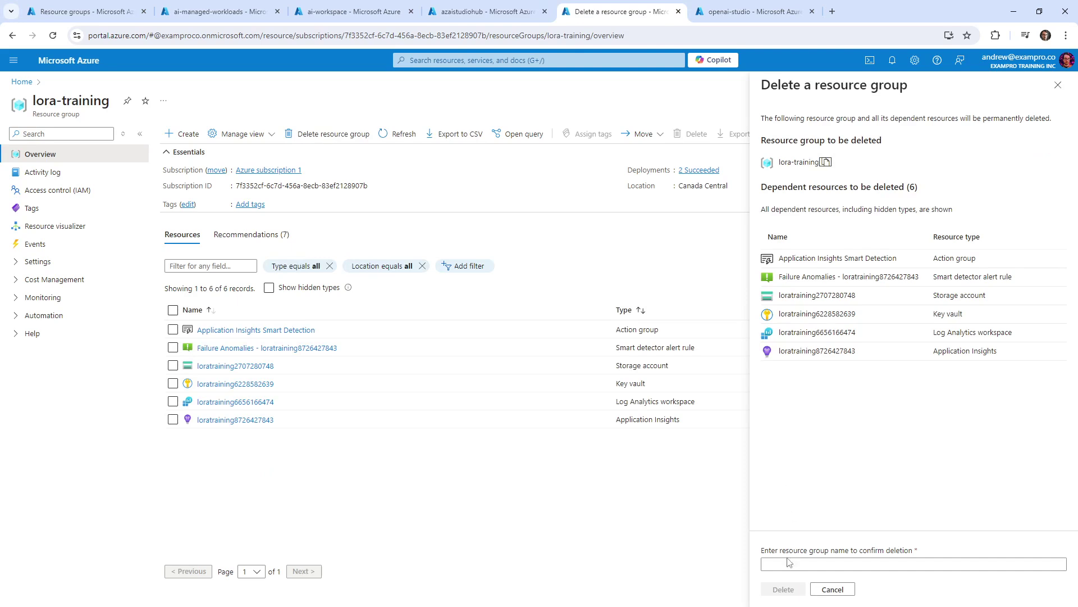
{"action": "left_click", "coordinate": [789, 563]}
{"action": "key", "text": "ctrl+v"}
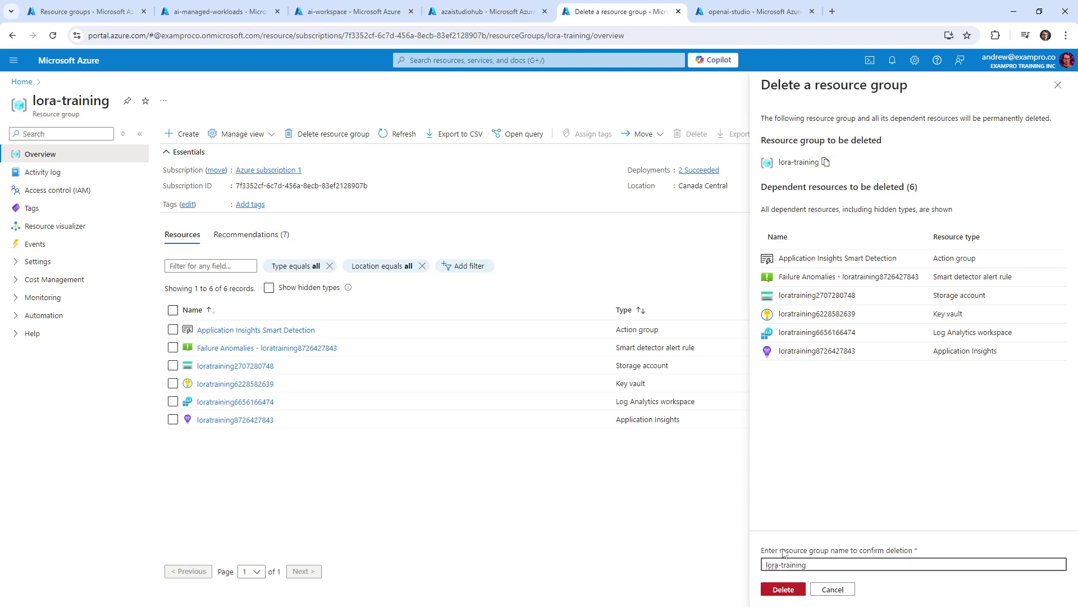
{"action": "left_click", "coordinate": [783, 589]}
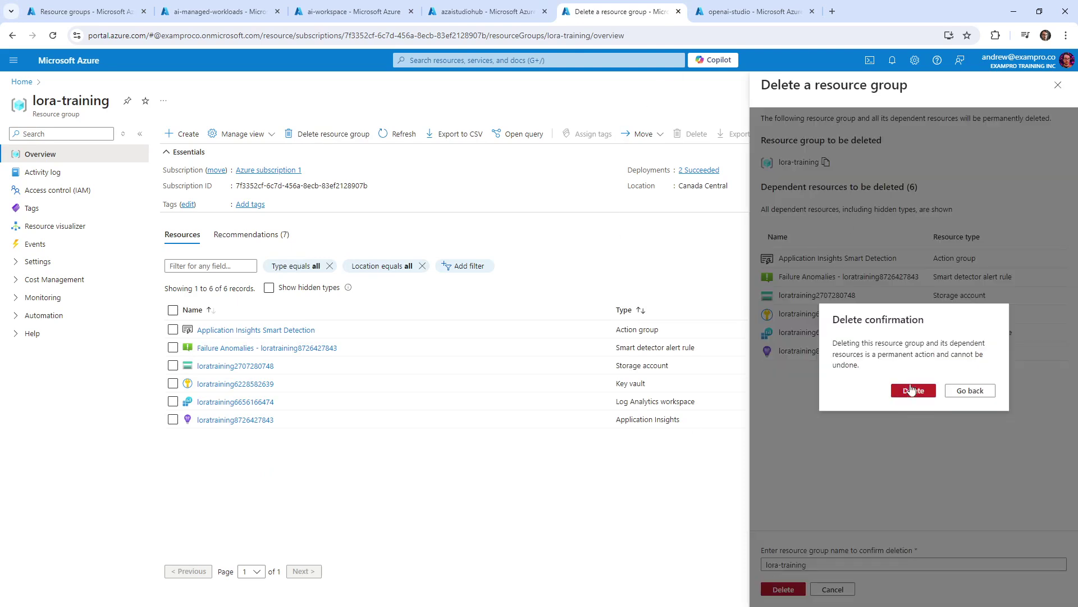
{"action": "left_click", "coordinate": [911, 390]}
{"action": "left_click", "coordinate": [929, 389]}
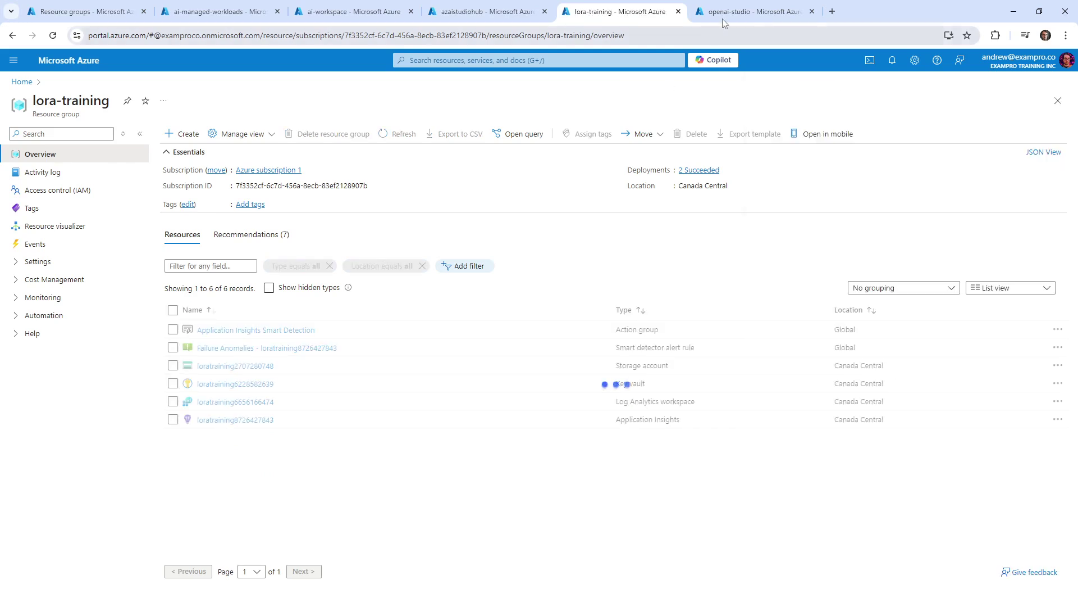
Delete the openai-studio resource group with its dependent resources, confirming with the name openai-studio
{"action": "key", "text": "ctrl+Tab"}
{"action": "left_click", "coordinate": [323, 135]}
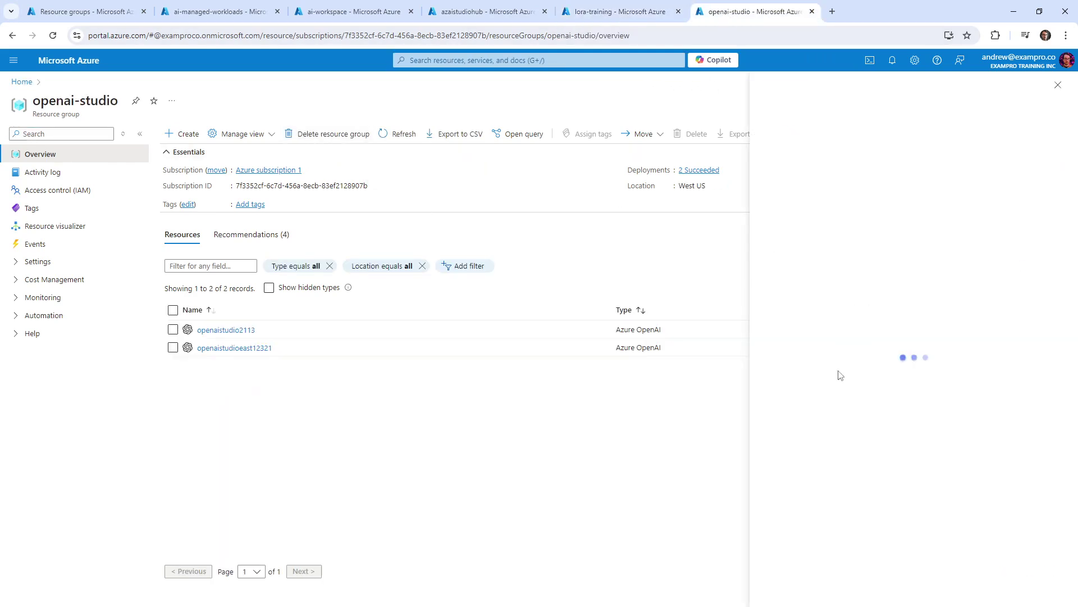
{"action": "left_click", "coordinate": [794, 564]}
{"action": "key", "text": "ctrl+v"}
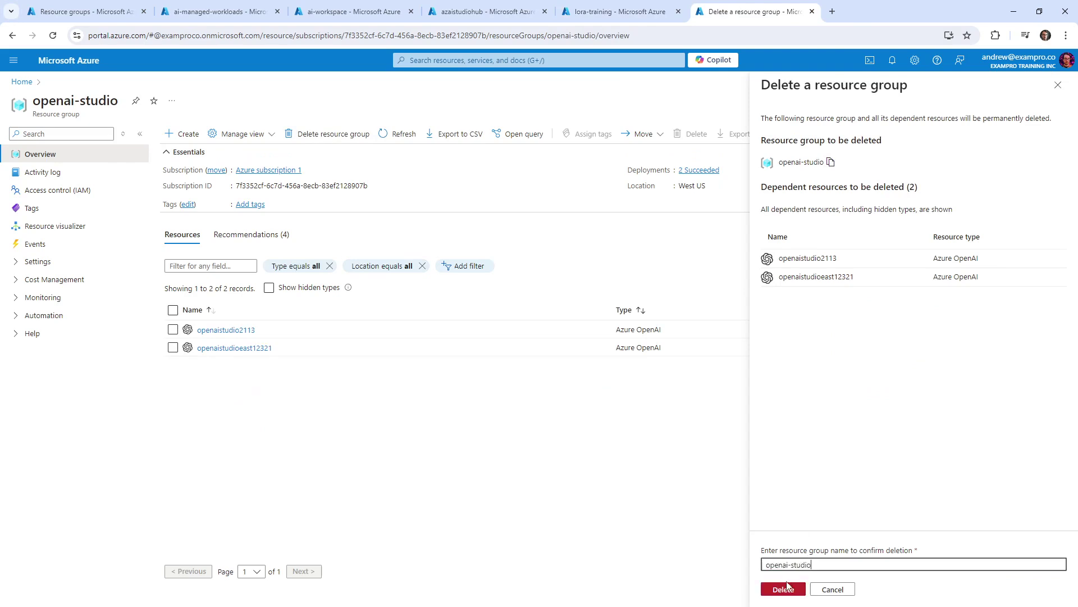
{"action": "left_click", "coordinate": [782, 587]}
{"action": "left_click", "coordinate": [913, 391]}
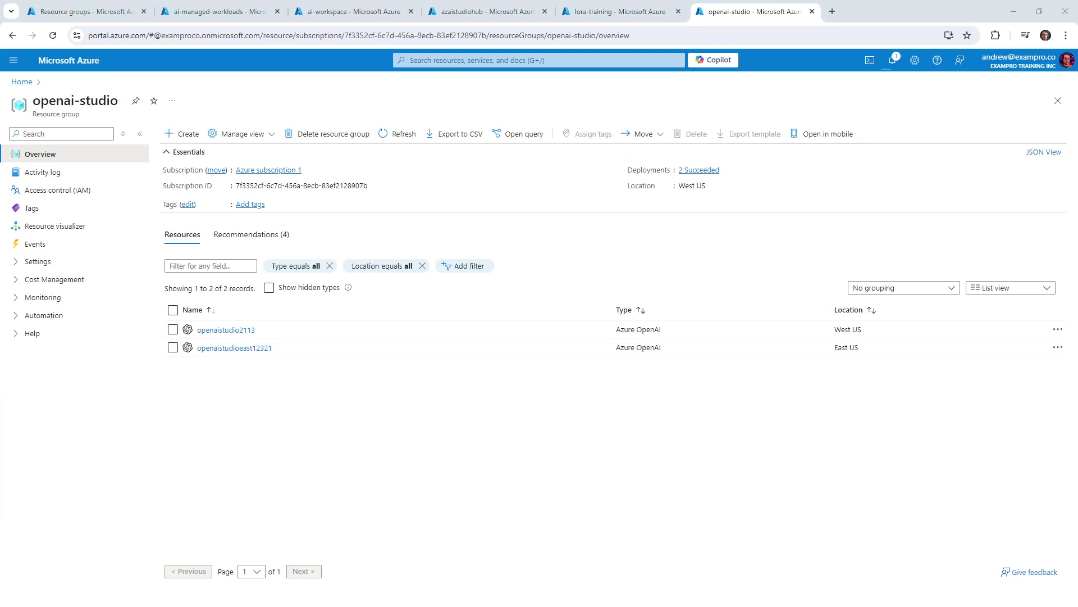
Refresh the openai-studio, azaistudiohub, ai-workspace and ai-managed-workloads overviews and view lora-training to check the deletion progress
{"action": "left_click", "coordinate": [398, 133]}
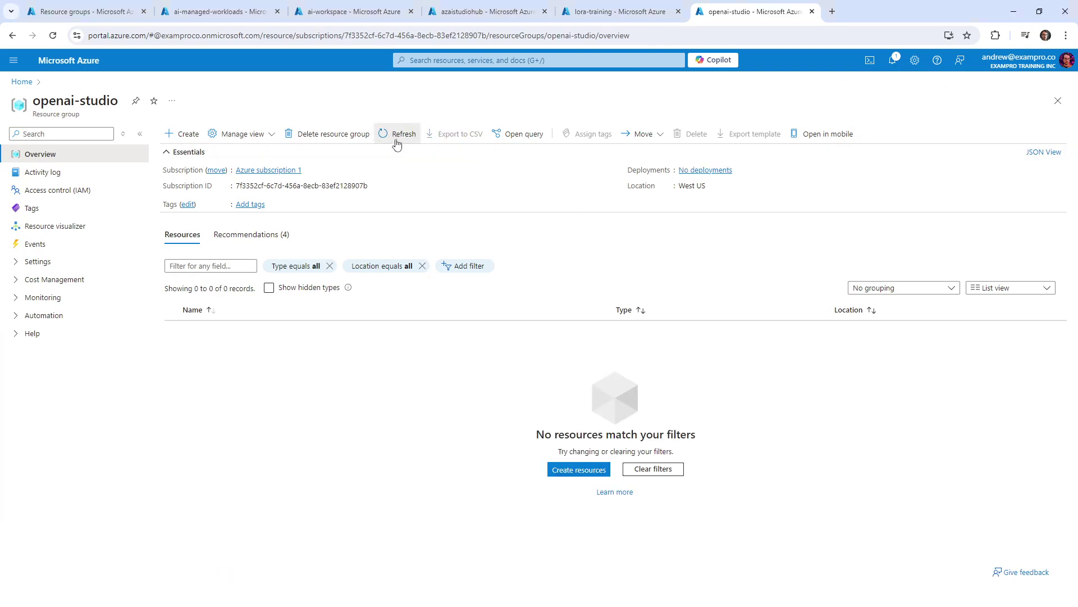
{"action": "left_click", "coordinate": [615, 11]}
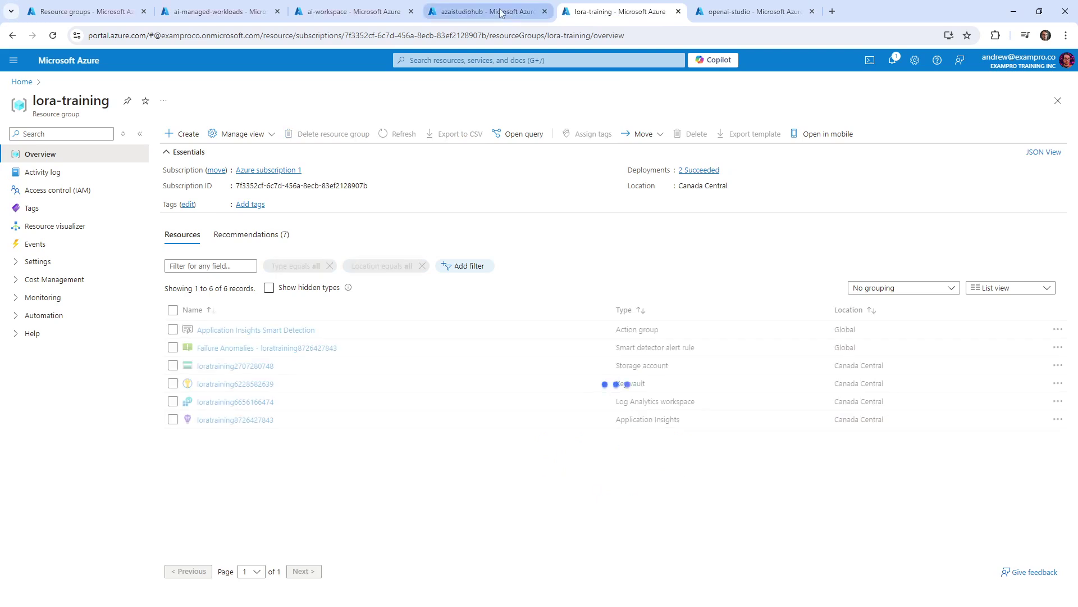
{"action": "left_click", "coordinate": [483, 12]}
{"action": "left_click", "coordinate": [396, 134]}
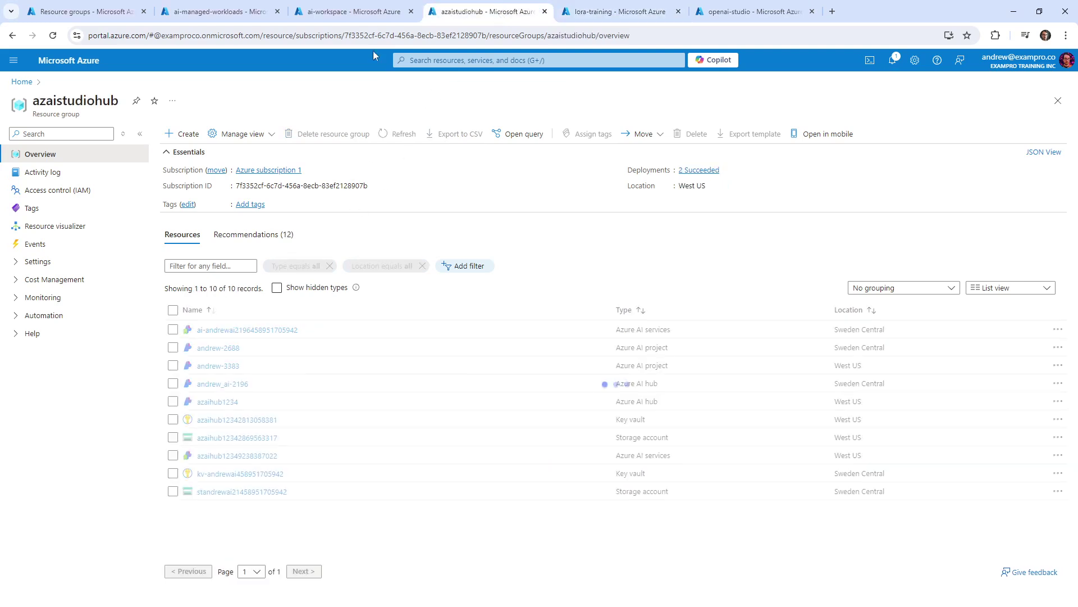
{"action": "left_click", "coordinate": [384, 15]}
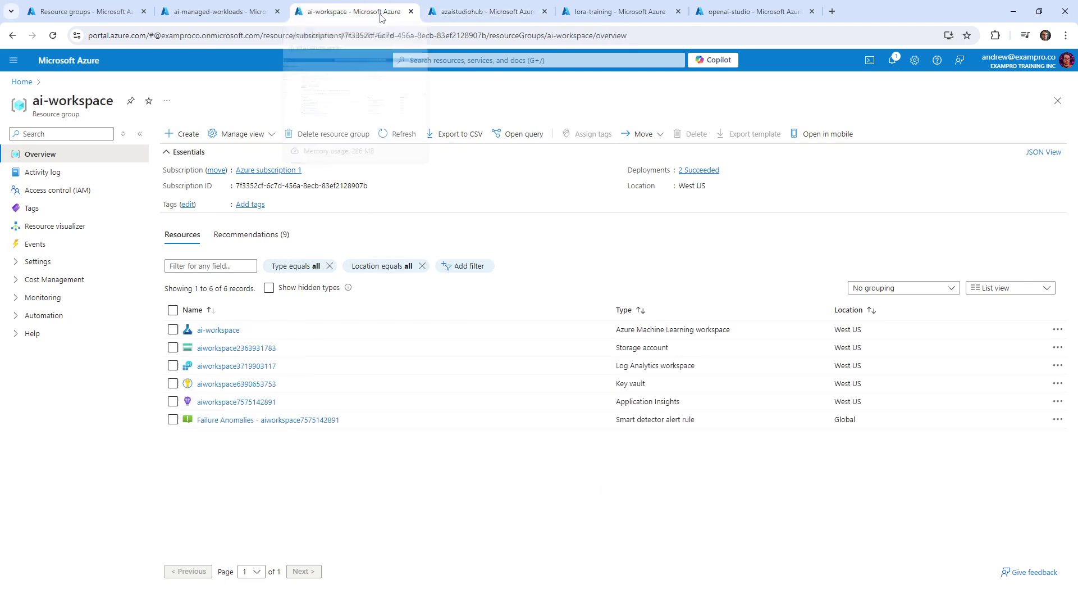
{"action": "left_click", "coordinate": [398, 134]}
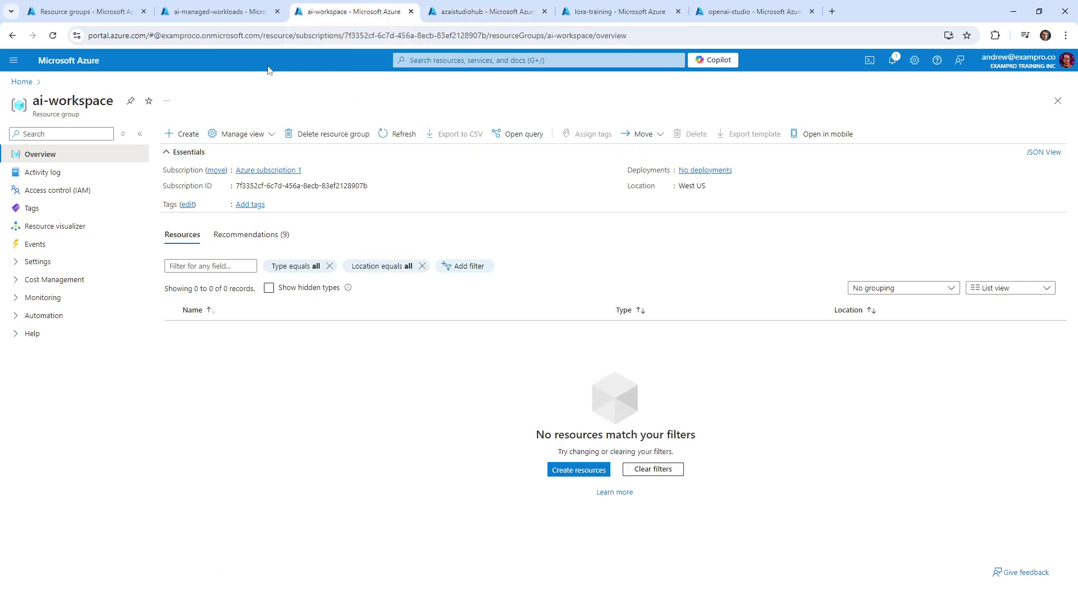
{"action": "left_click", "coordinate": [220, 12]}
{"action": "left_click", "coordinate": [399, 133]}
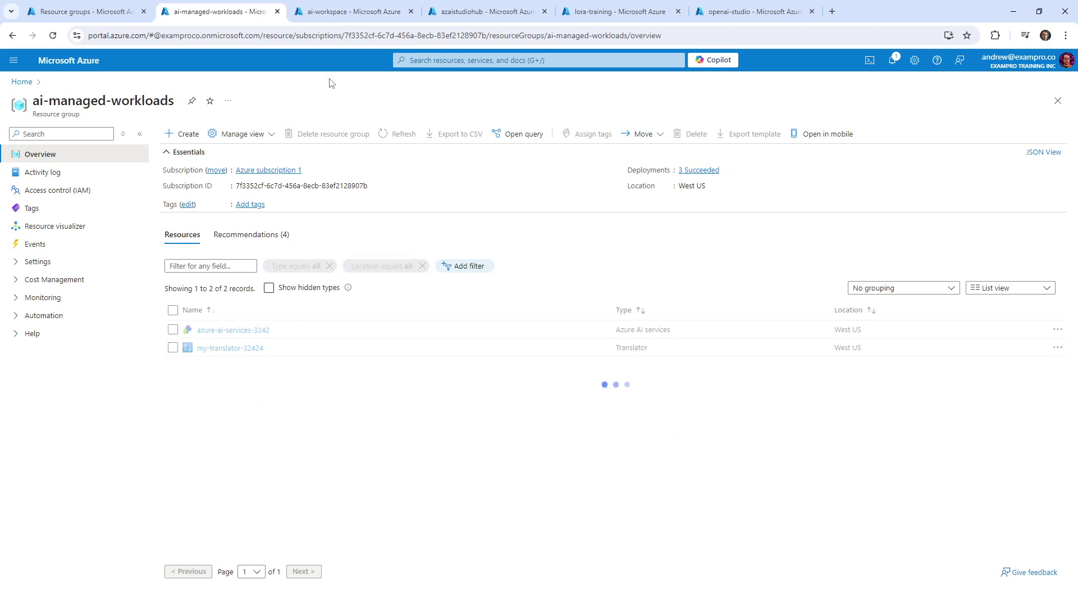
Close the ai-managed-workloads, ai-workspace, lora-training and openai-studio resource group pages, keeping azaistudiohub open
{"action": "left_click", "coordinate": [277, 12]}
{"action": "left_click", "coordinate": [277, 11]}
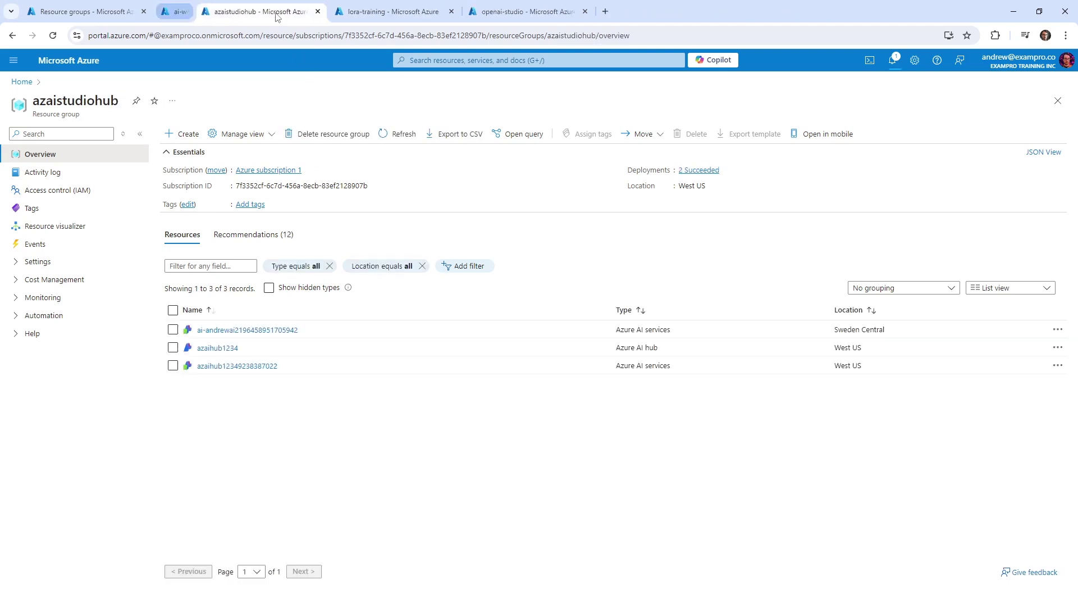
{"action": "left_click", "coordinate": [403, 15]}
{"action": "left_click", "coordinate": [410, 12]}
{"action": "left_click", "coordinate": [410, 12]}
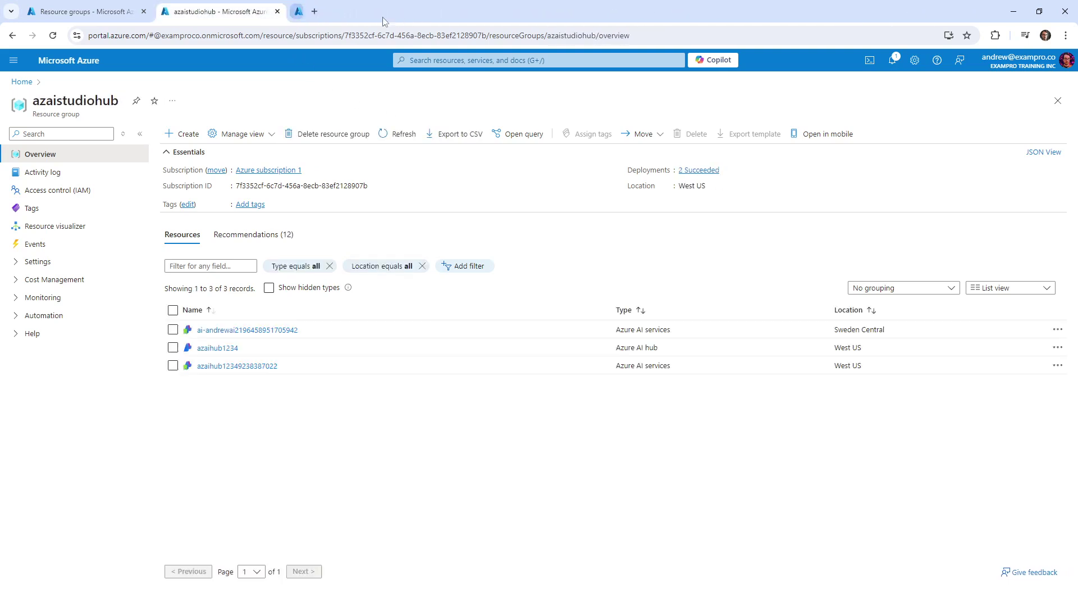
Open the portal notifications and read the details about the azaistudiohub resource group deletion
{"action": "left_click", "coordinate": [895, 59]}
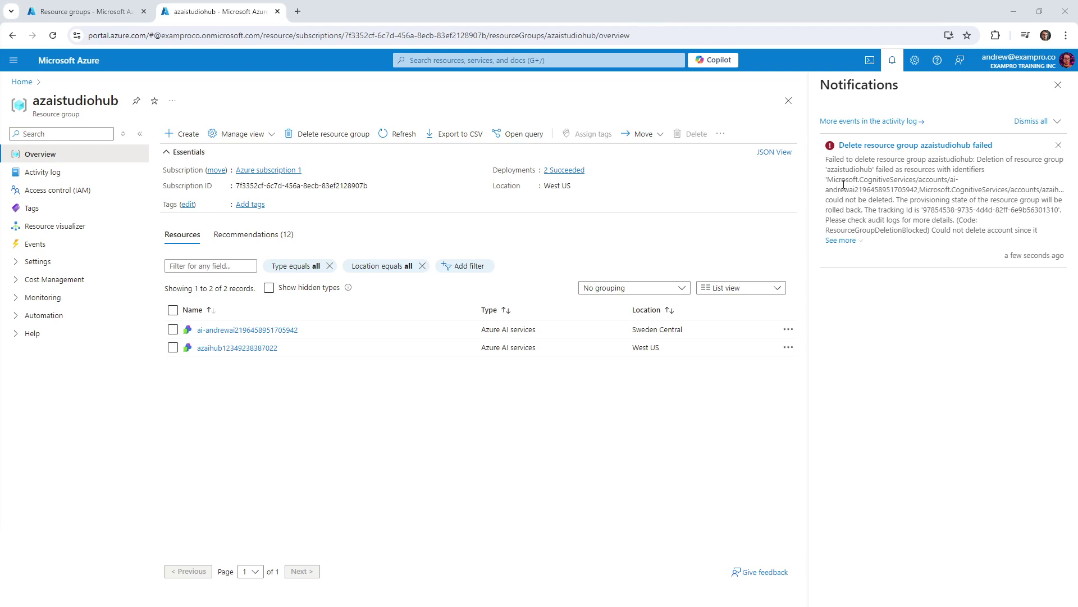
{"action": "left_click_drag", "start_coordinate": [854, 189], "coordinate": [980, 186]}
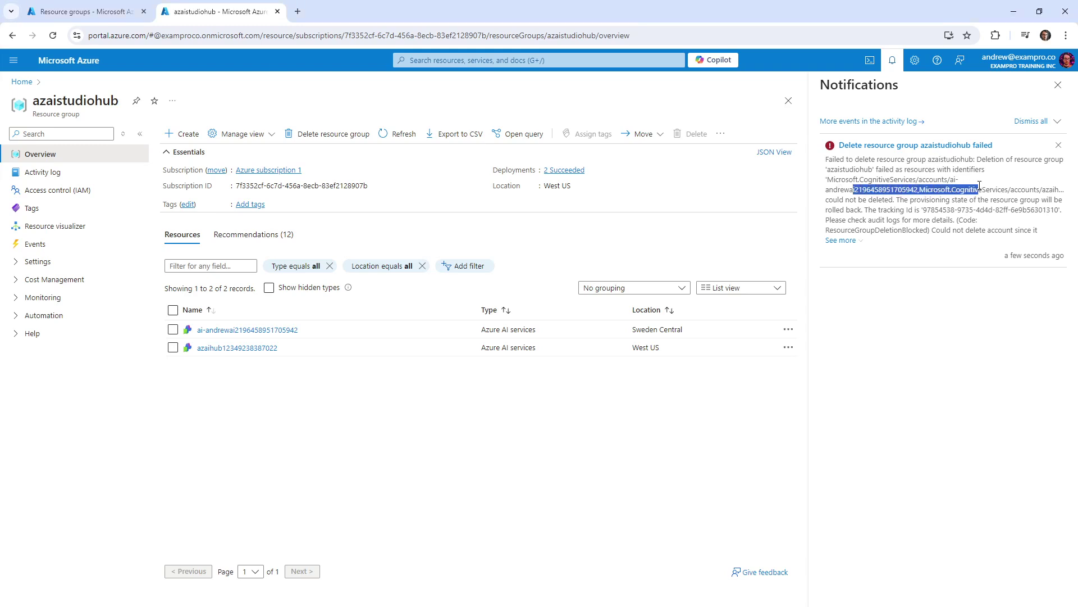
{"action": "left_click_drag", "start_coordinate": [904, 200], "coordinate": [1009, 199]}
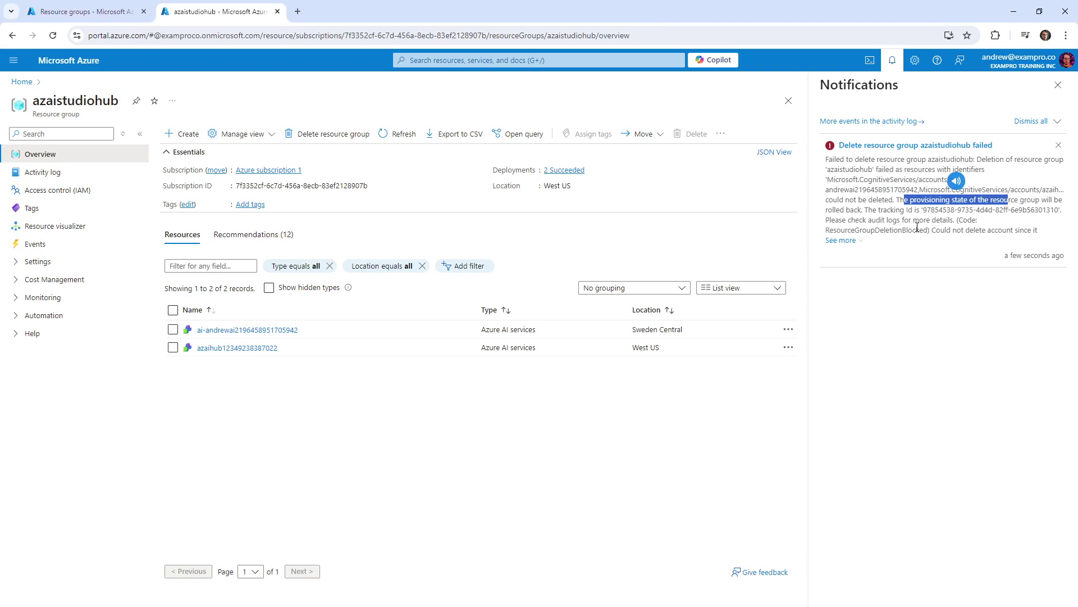
{"action": "left_click", "coordinate": [947, 226]}
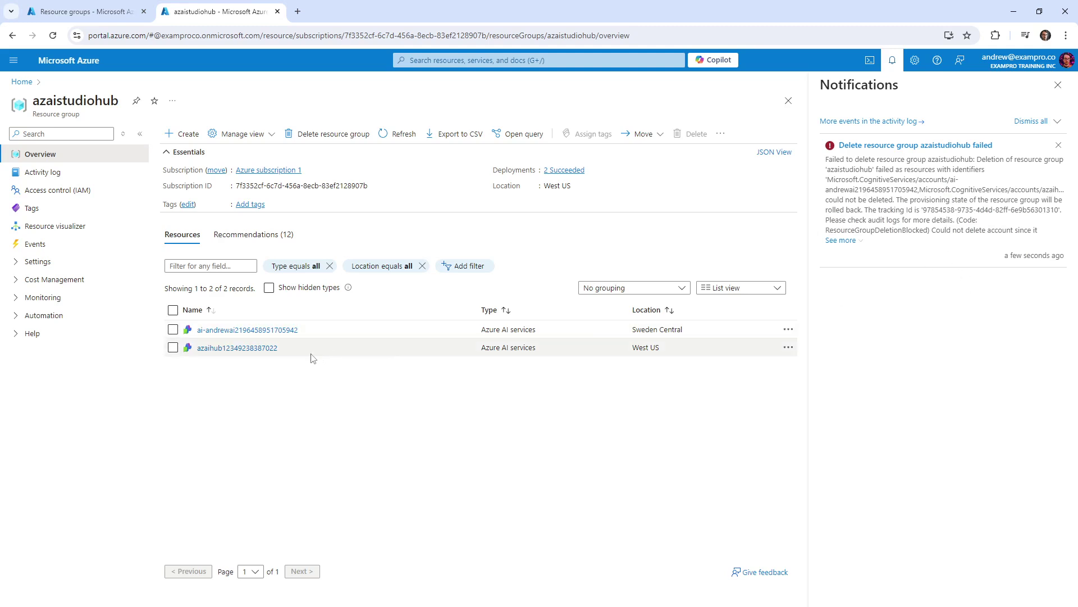
Open azaistudiohub's Sweden Central AI services resource in Azure AI Studio and delete its babbage-002-anclass model deployment
{"action": "left_click", "coordinate": [273, 331]}
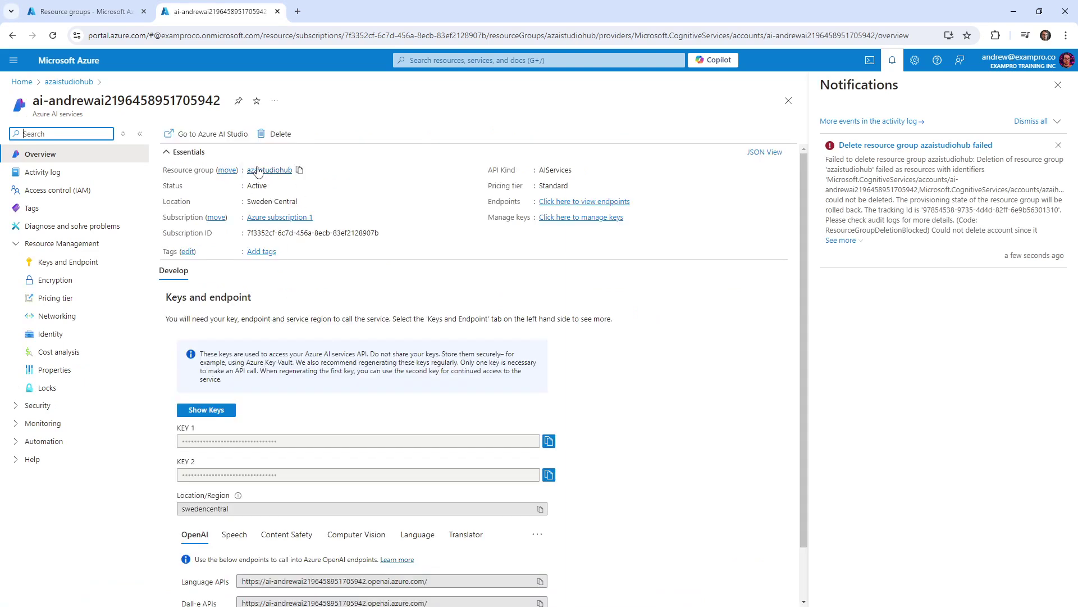
{"action": "left_click", "coordinate": [209, 134]}
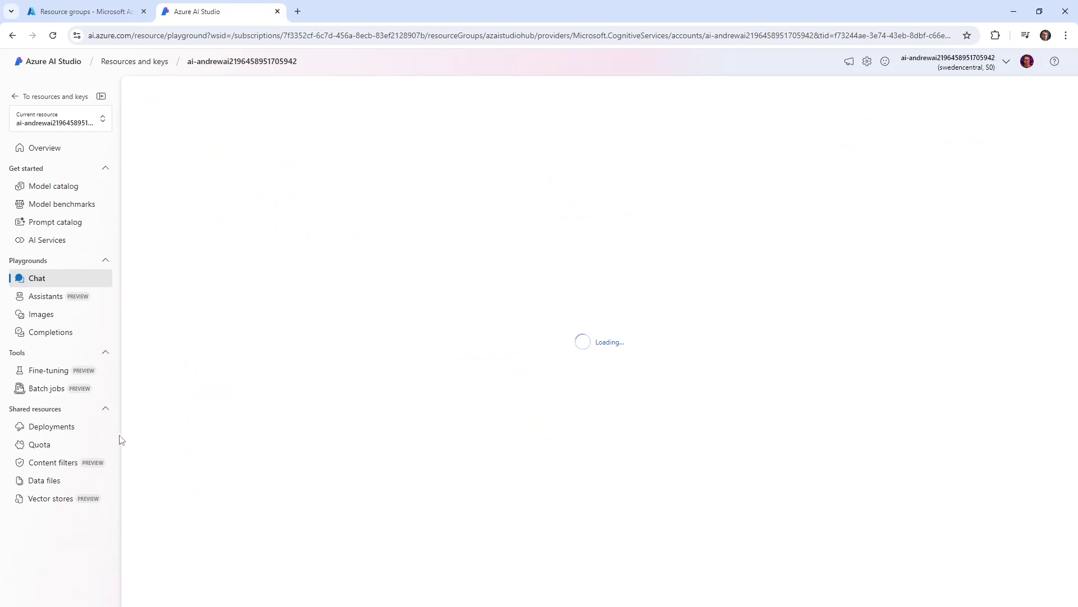
{"action": "left_click", "coordinate": [65, 428]}
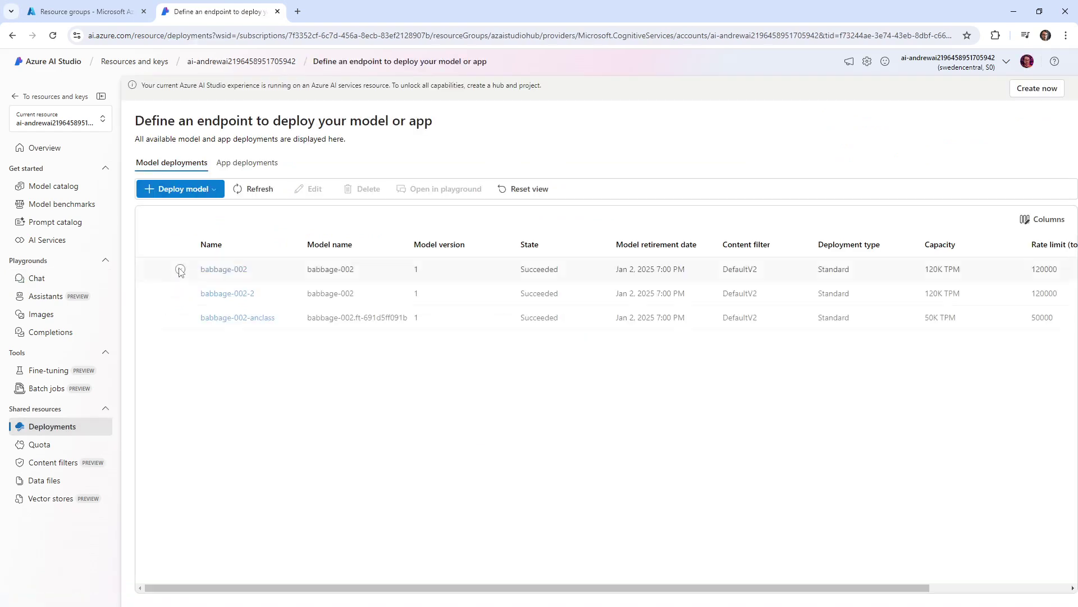
{"action": "left_click", "coordinate": [180, 317]}
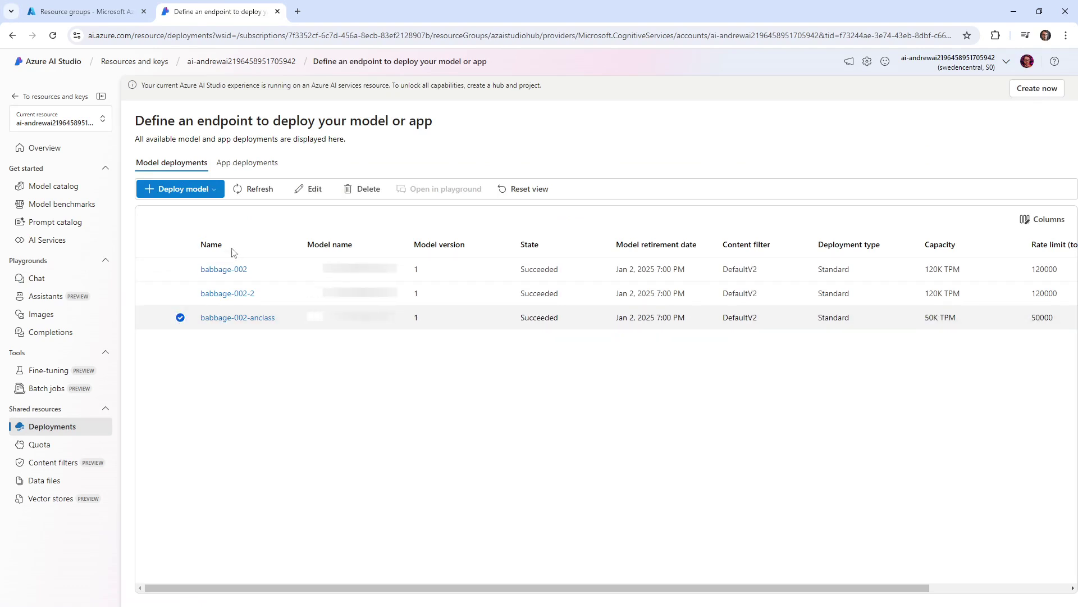
{"action": "left_click", "coordinate": [362, 188]}
{"action": "left_click", "coordinate": [588, 357]}
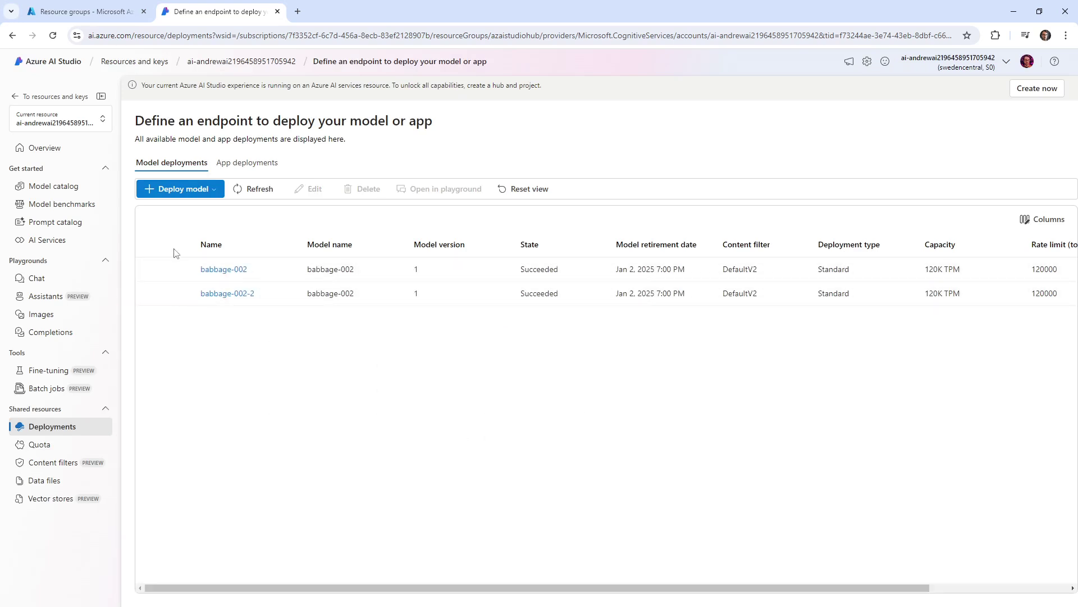
Delete the babbage-002-2 and babbage-002 model deployments from the Sweden Central resource
{"action": "left_click", "coordinate": [180, 269]}
{"action": "left_click", "coordinate": [180, 293]}
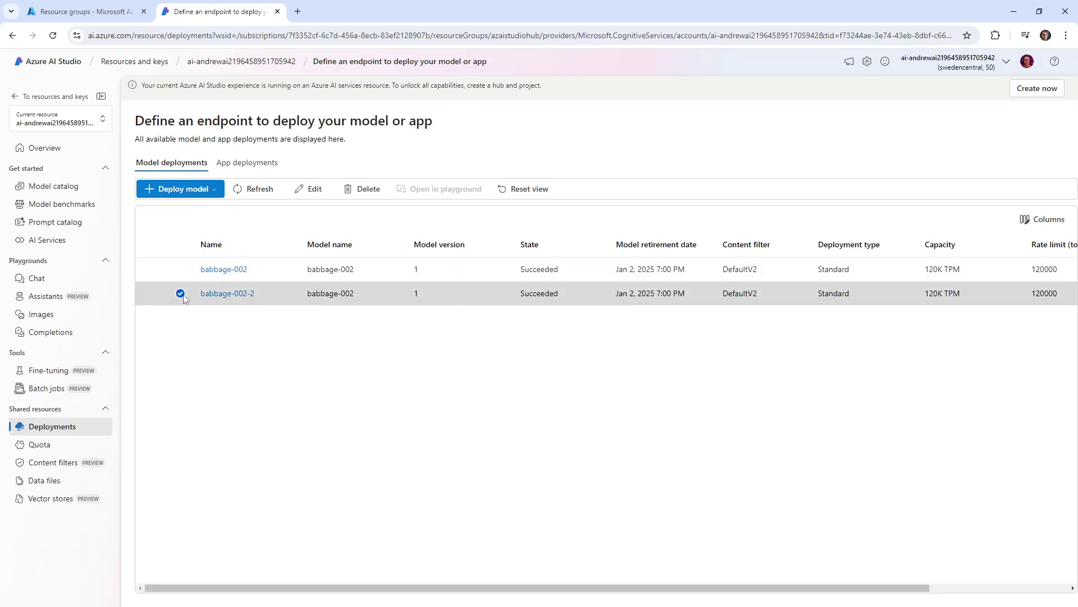
{"action": "left_click", "coordinate": [368, 191]}
{"action": "left_click", "coordinate": [564, 356]}
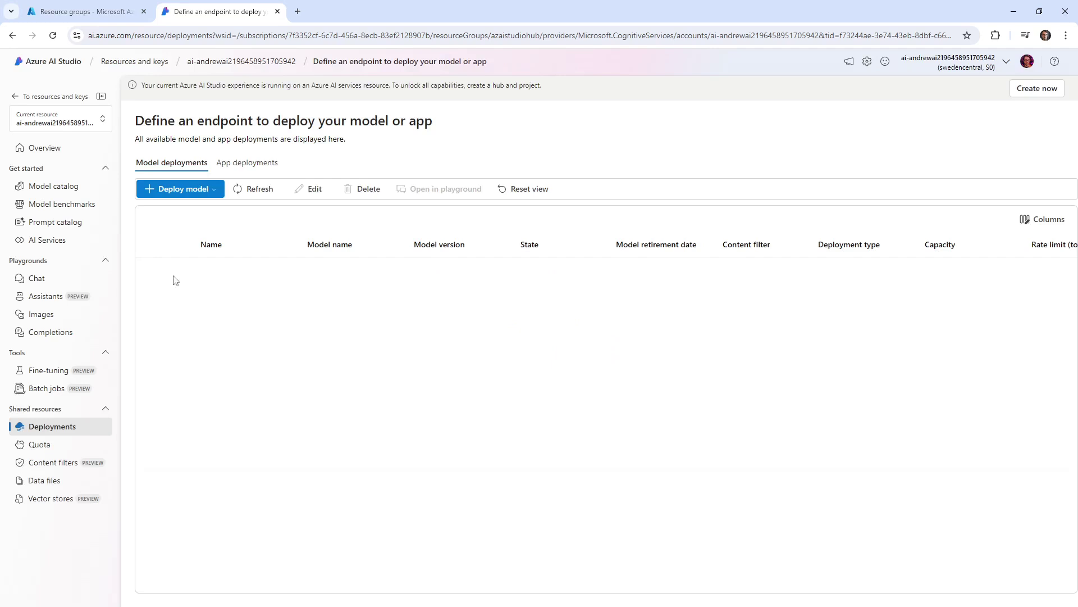
{"action": "left_click", "coordinate": [181, 269]}
{"action": "left_click", "coordinate": [365, 191]}
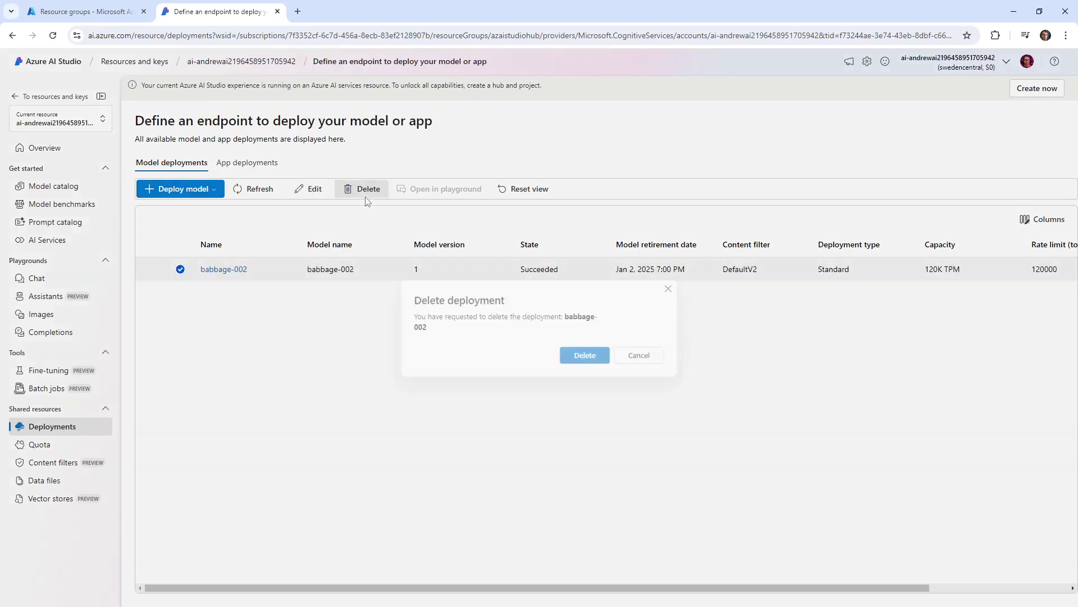
{"action": "left_click", "coordinate": [571, 359]}
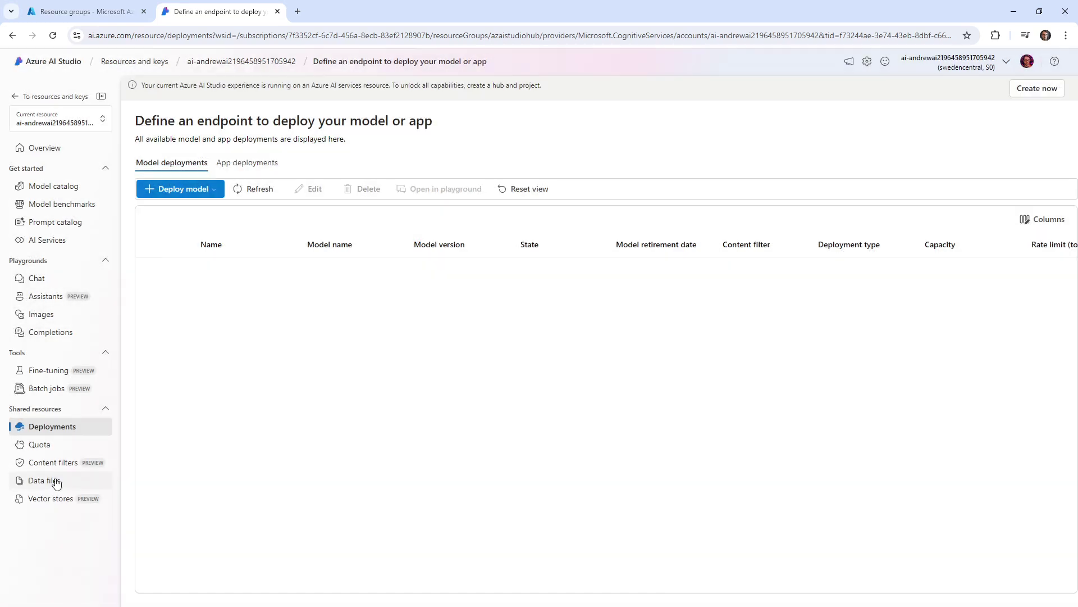
Delete the animal-classification.jsonl and results.csv data files from the resource
{"action": "left_click", "coordinate": [57, 481]}
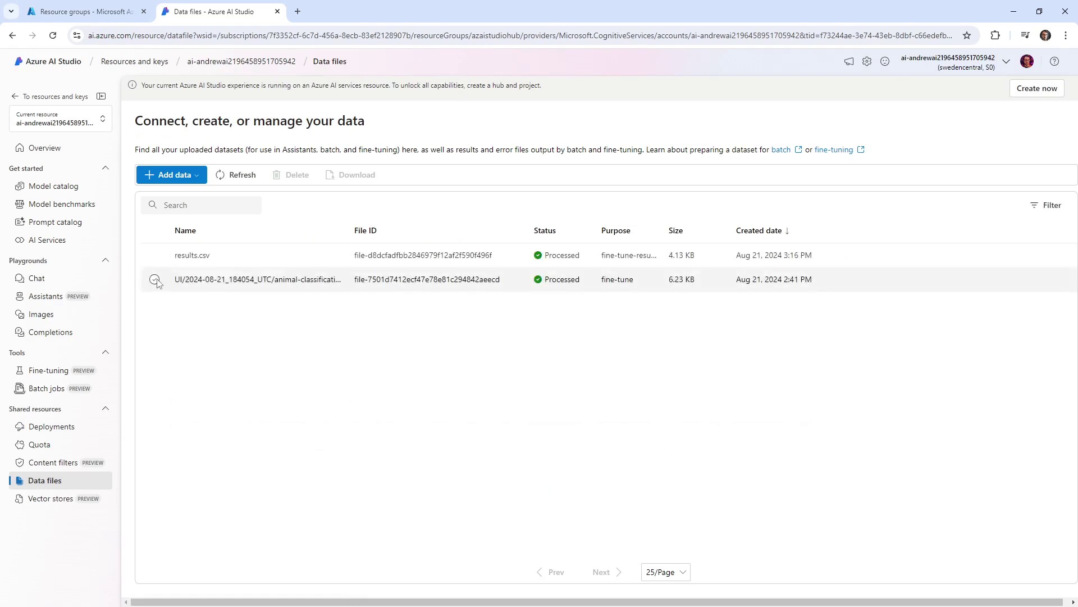
{"action": "left_click", "coordinate": [156, 280]}
{"action": "left_click", "coordinate": [294, 174]}
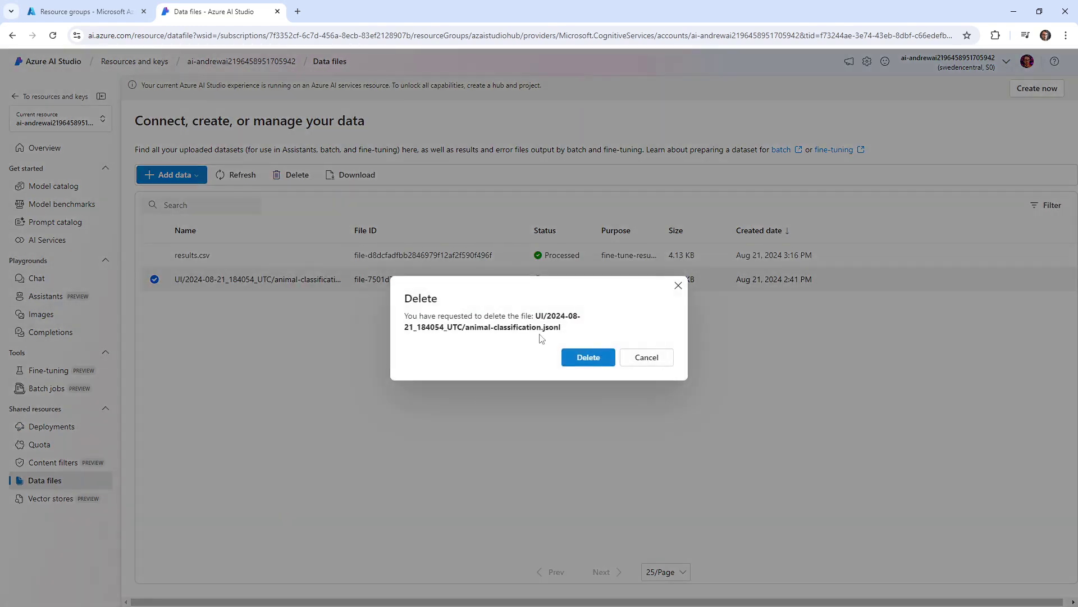
{"action": "left_click", "coordinate": [567, 358]}
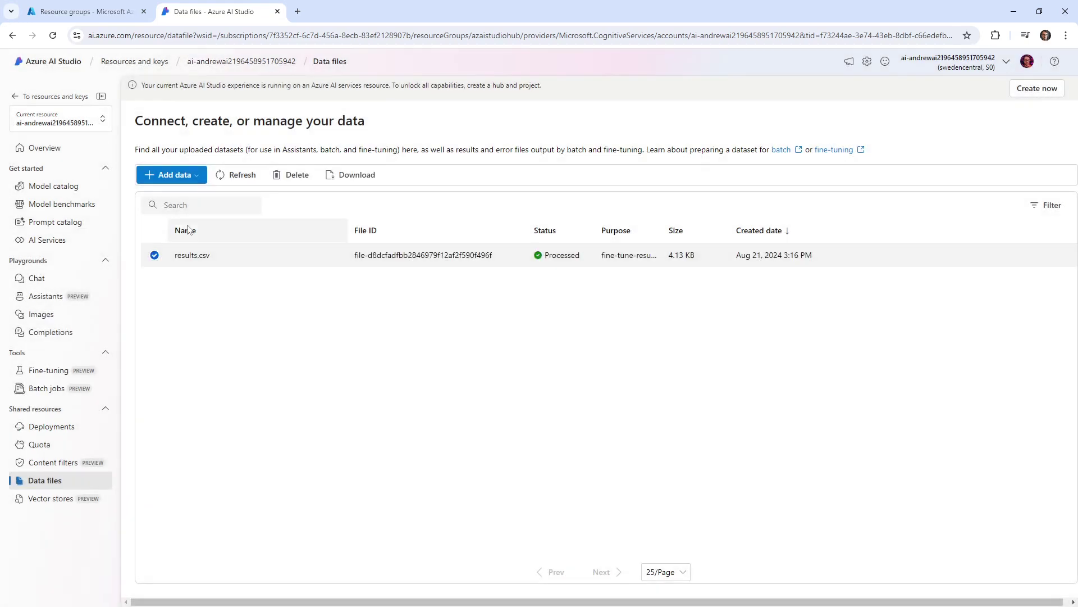
{"action": "left_click", "coordinate": [290, 175]}
{"action": "left_click", "coordinate": [581, 352]}
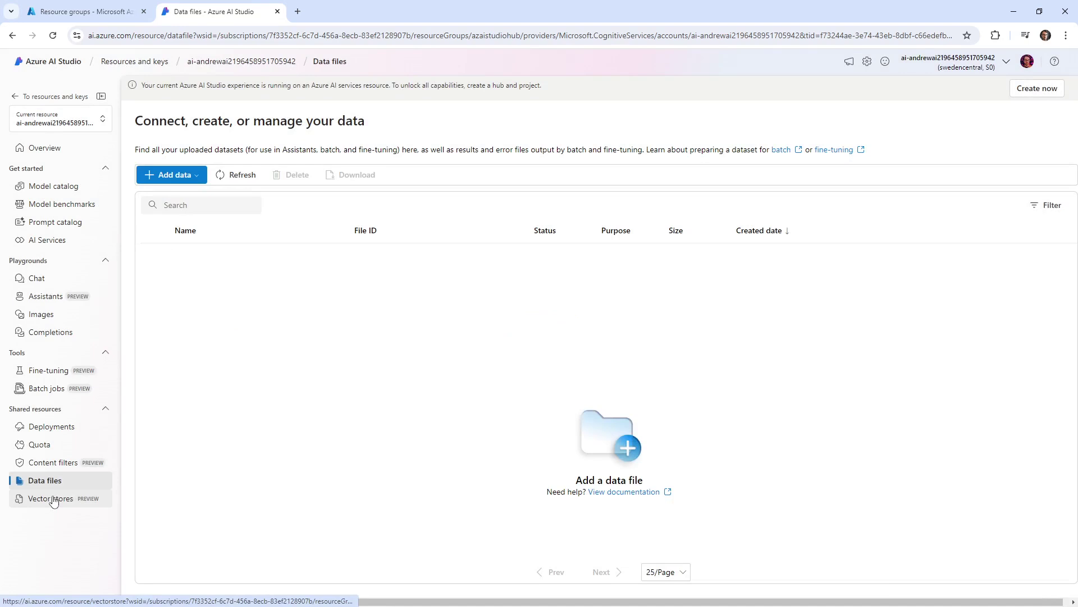
Check the resource's assistant vector stores and read the description of what they do
{"action": "left_click", "coordinate": [52, 498]}
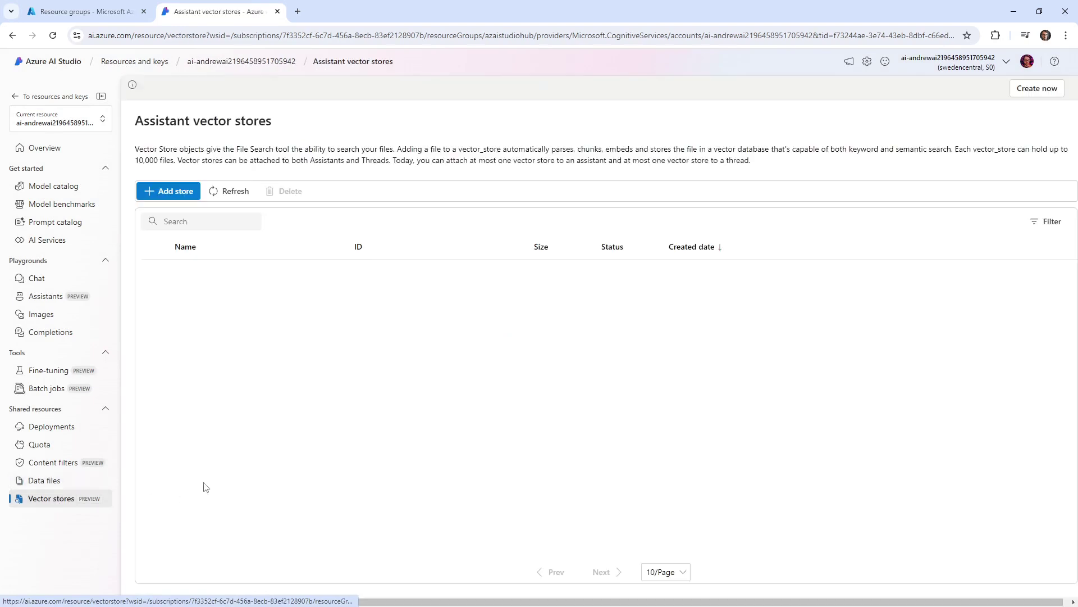
{"action": "left_click_drag", "start_coordinate": [155, 149], "coordinate": [601, 133]}
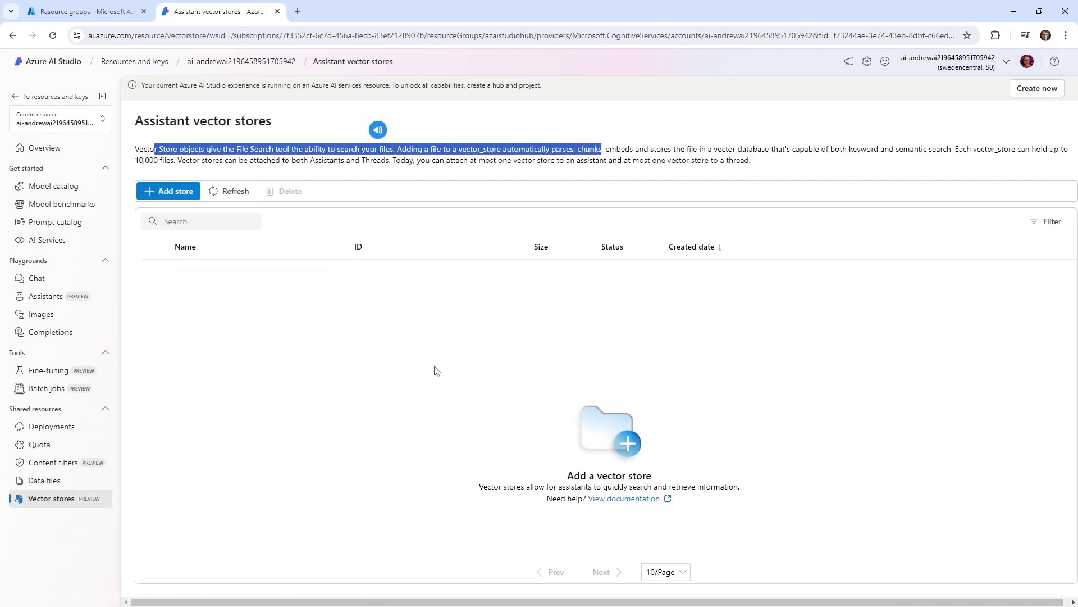
{"action": "left_click_drag", "start_coordinate": [236, 149], "coordinate": [602, 149]}
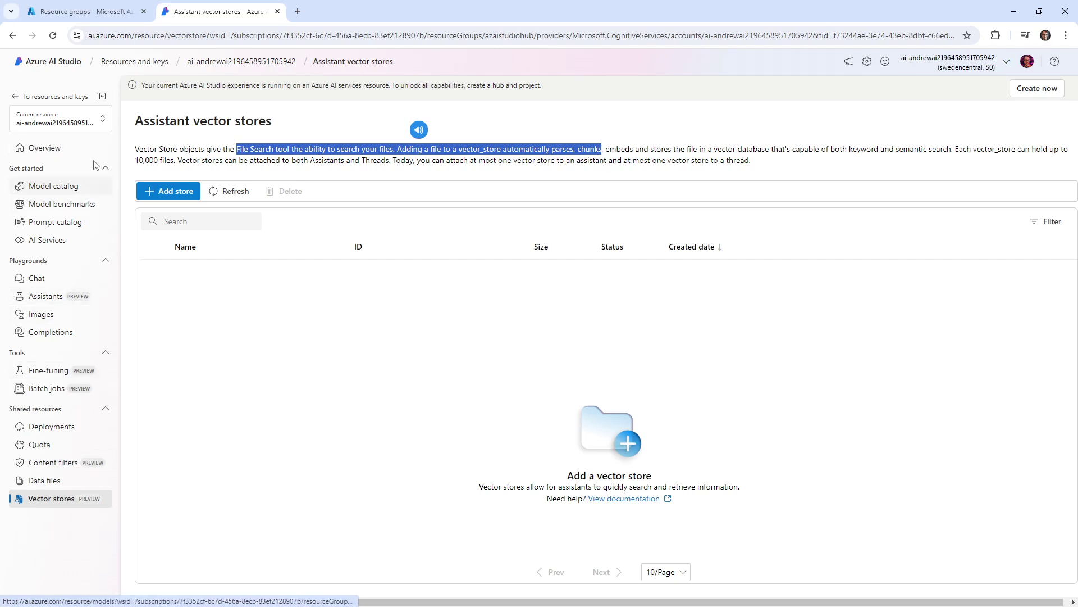
Reopen the Sweden Central resource from the list of all OpenAI and AI service resources and view its overview
{"action": "left_click", "coordinate": [17, 99]}
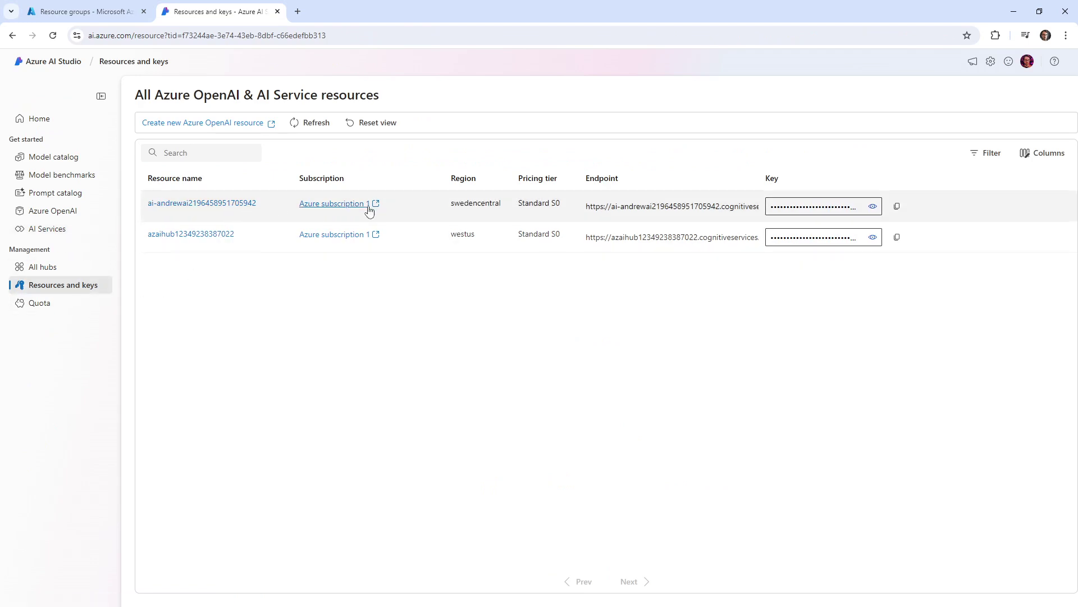
{"action": "left_click", "coordinate": [217, 205]}
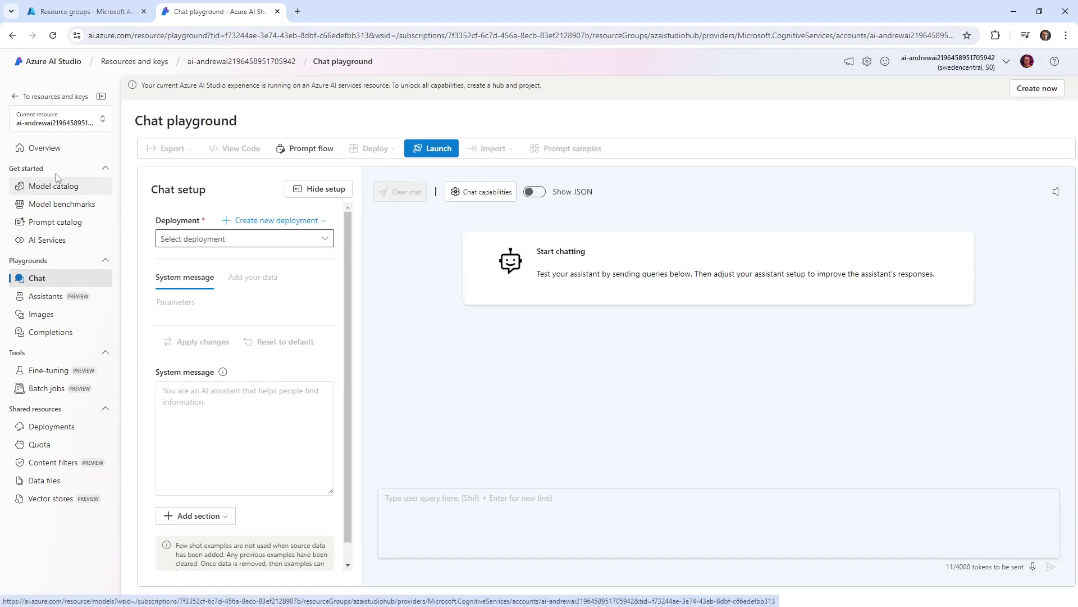
{"action": "left_click", "coordinate": [73, 148]}
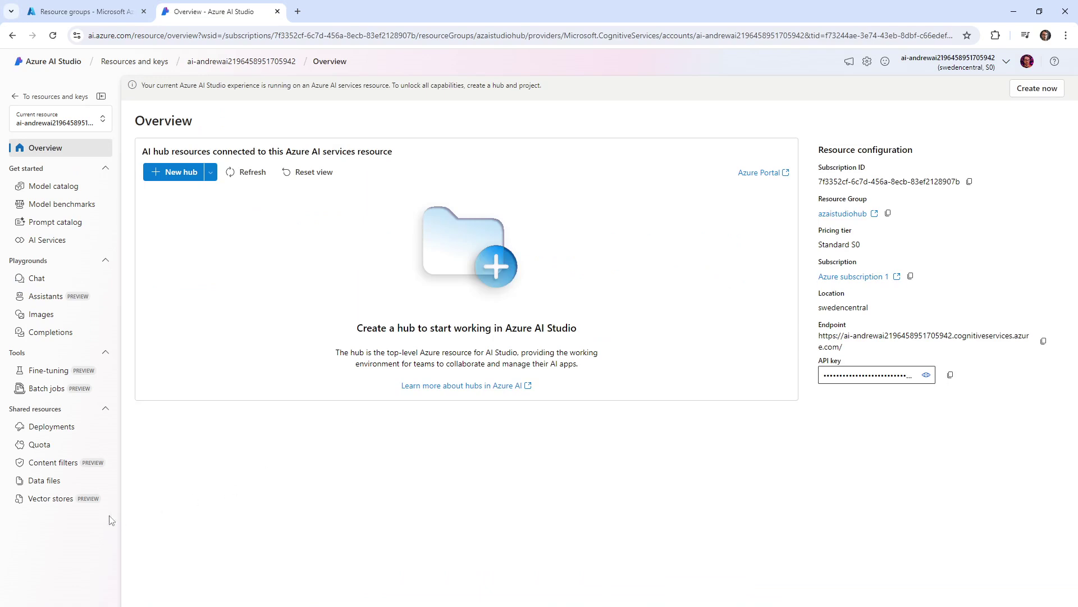
Close the resource's Azure AI Studio page and list the Azure AI Studio resources in the Azure portal
{"action": "left_click", "coordinate": [129, 12]}
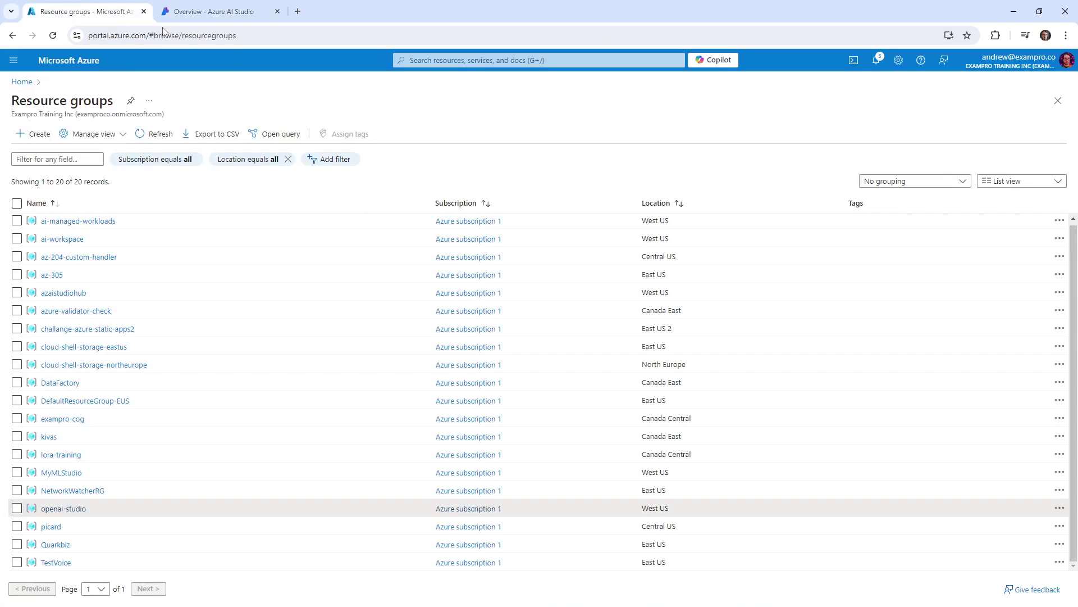
{"action": "left_click", "coordinate": [206, 13]}
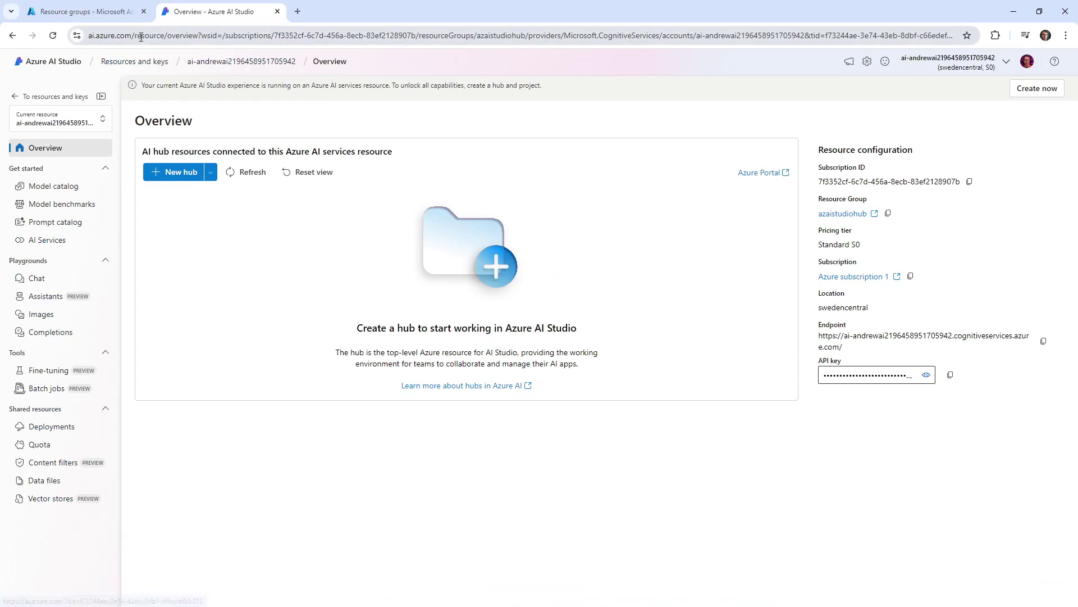
{"action": "key", "text": "ctrl+1"}
{"action": "left_click", "coordinate": [229, 11]}
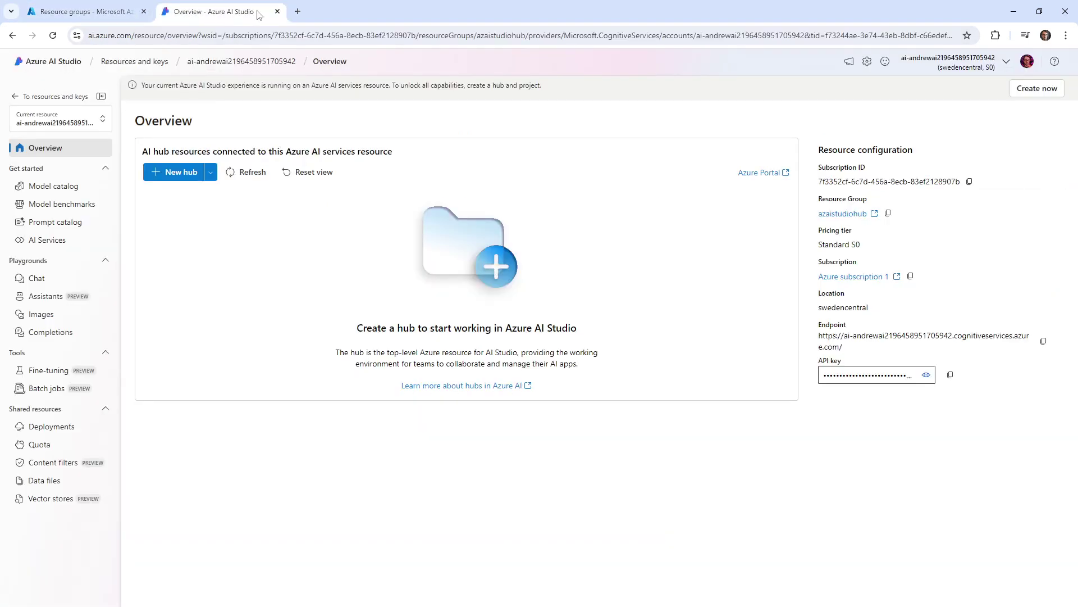
{"action": "left_click", "coordinate": [277, 12]}
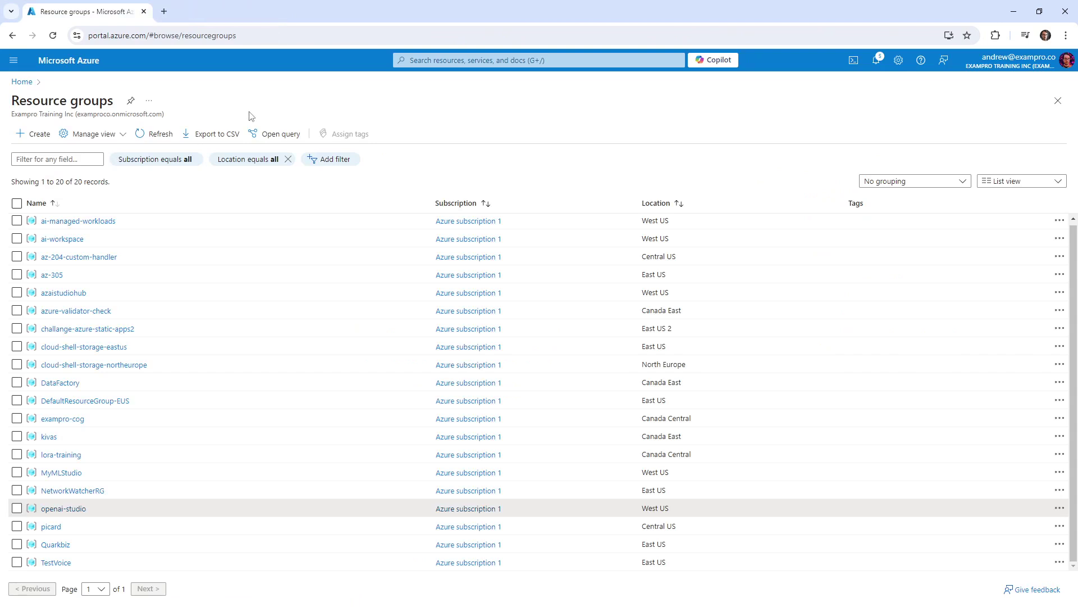
{"action": "left_click", "coordinate": [447, 60]}
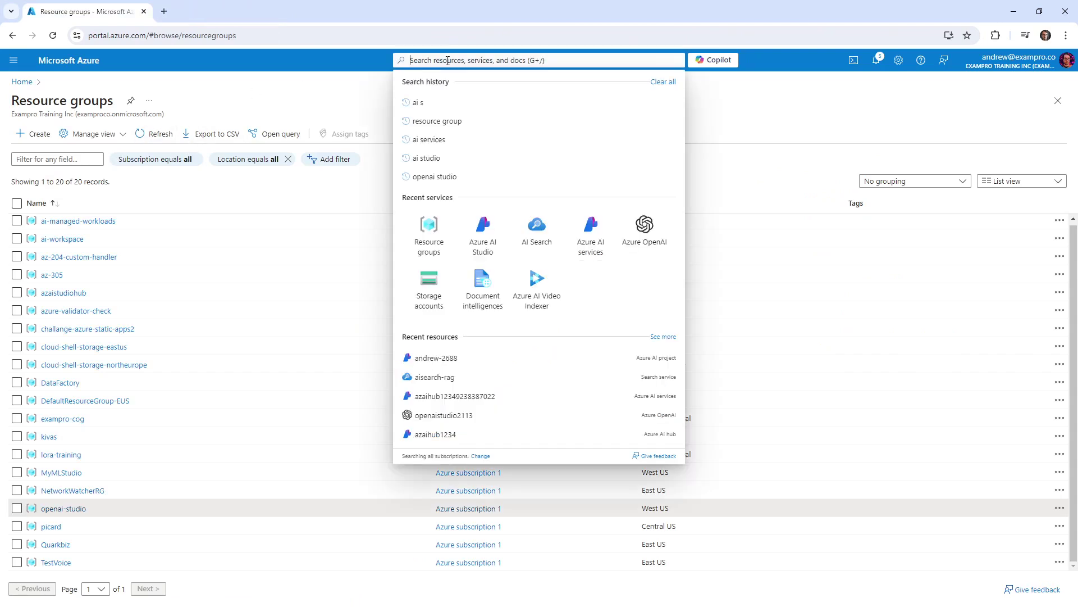
{"action": "left_click", "coordinate": [497, 227]}
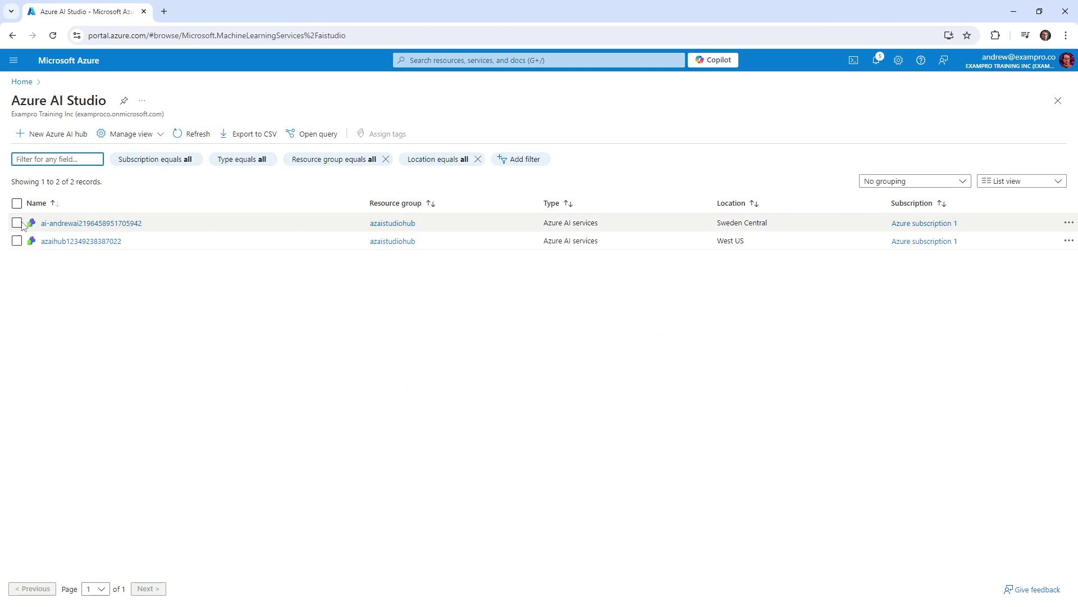
Check the available actions for the Sweden Central AI services resource and open its overview
{"action": "left_click", "coordinate": [17, 223]}
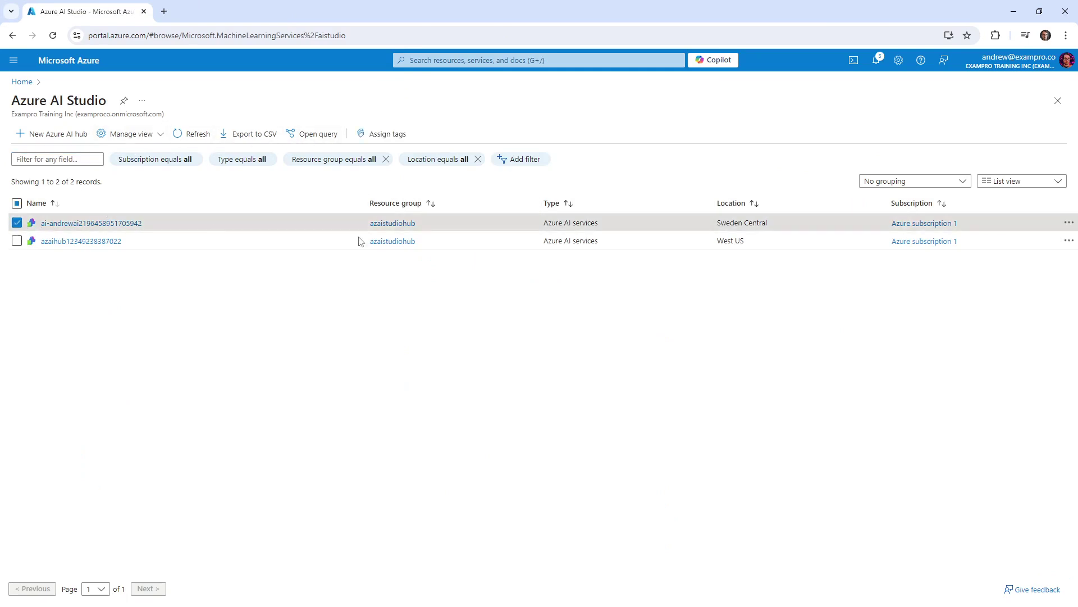
{"action": "left_click", "coordinate": [1065, 224]}
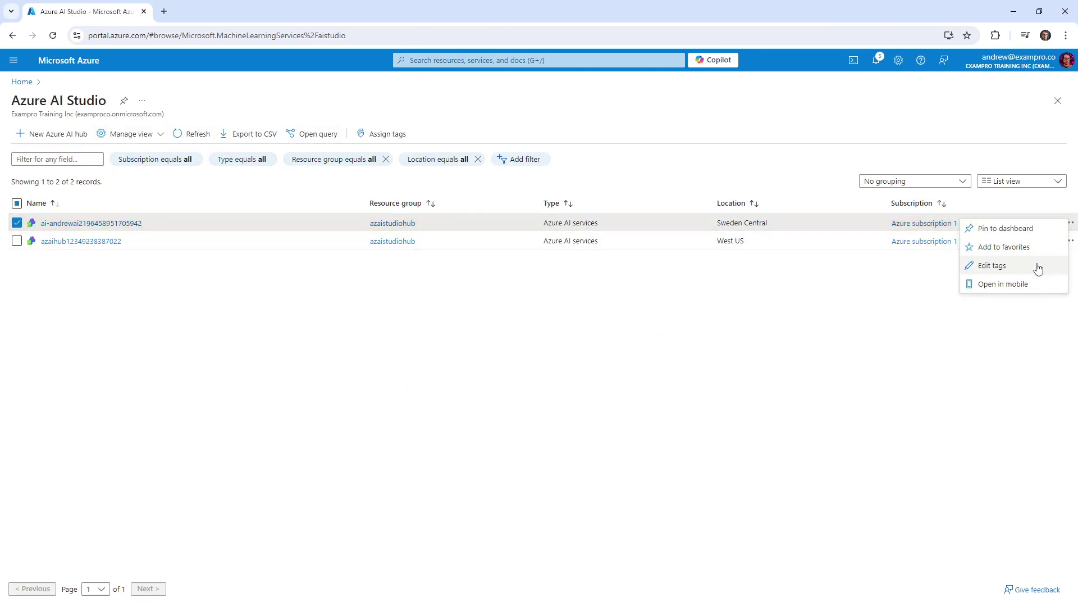
{"action": "left_click", "coordinate": [335, 330]}
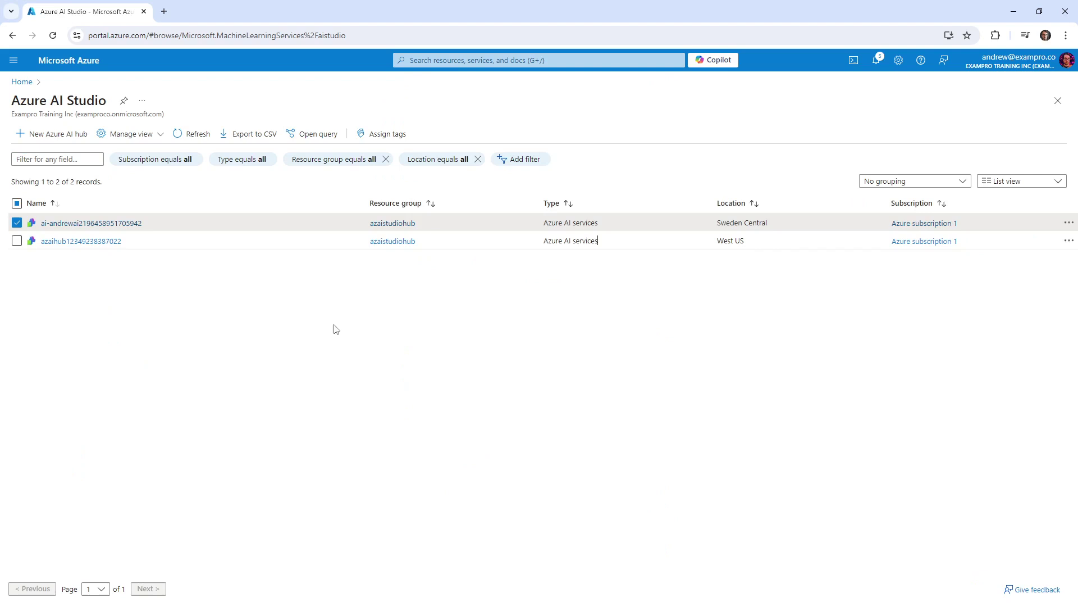
{"action": "left_click", "coordinate": [77, 223]}
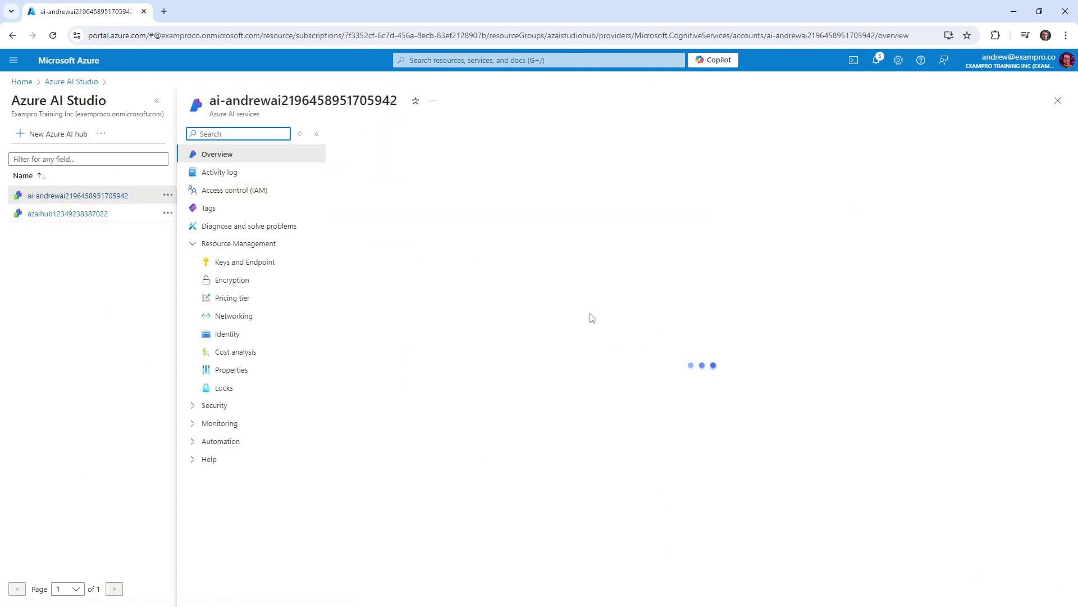
Delete the Sweden Central AI services resource from its overview and confirm the deletion
{"action": "left_click", "coordinate": [457, 135]}
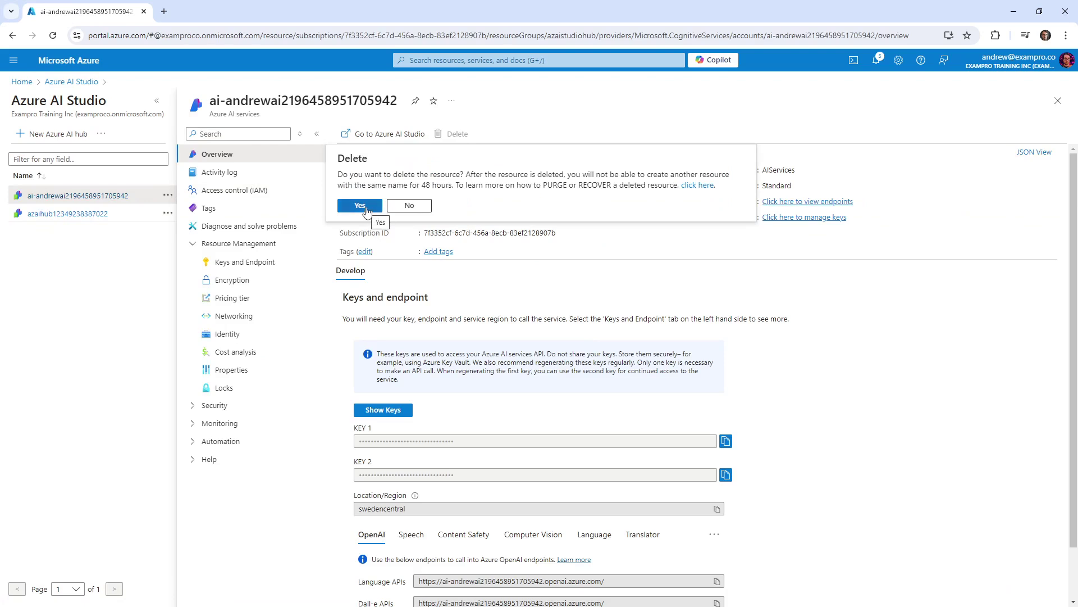
{"action": "left_click", "coordinate": [360, 205]}
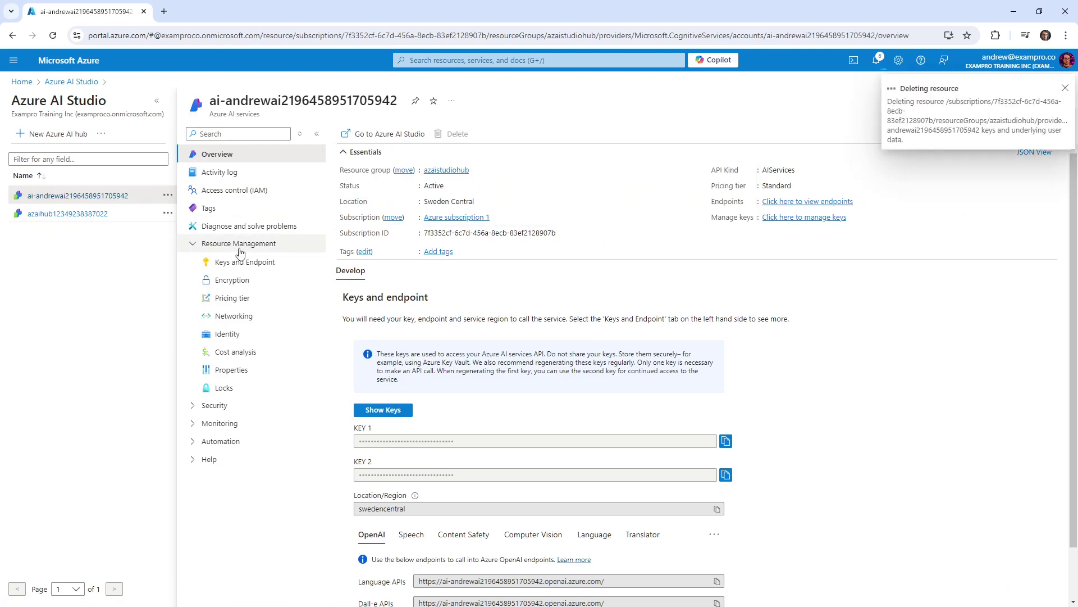
{"action": "left_click", "coordinate": [167, 213]}
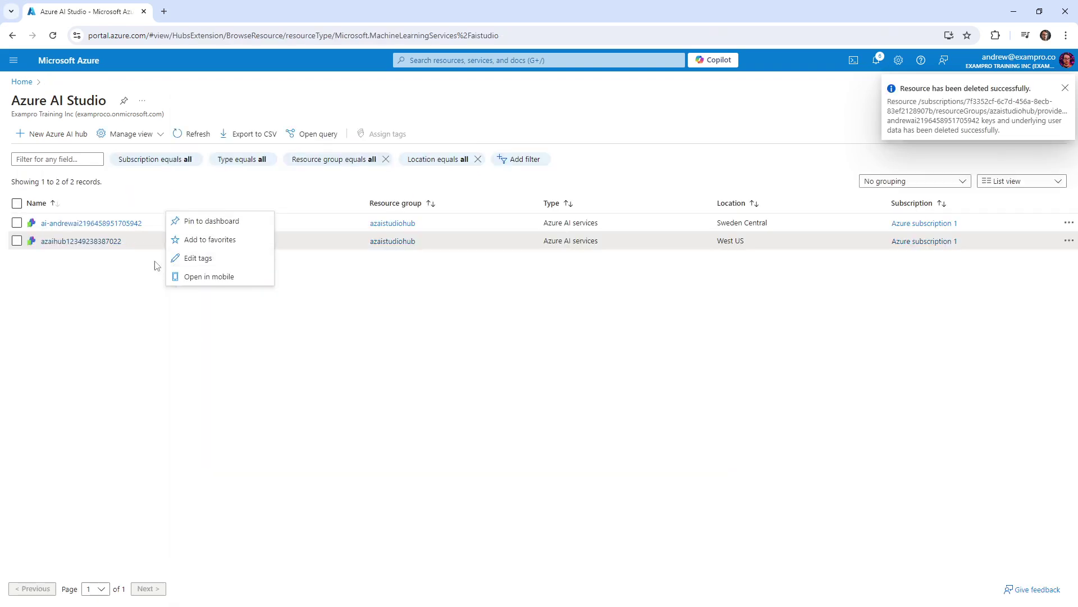
{"action": "left_click", "coordinate": [1069, 241]}
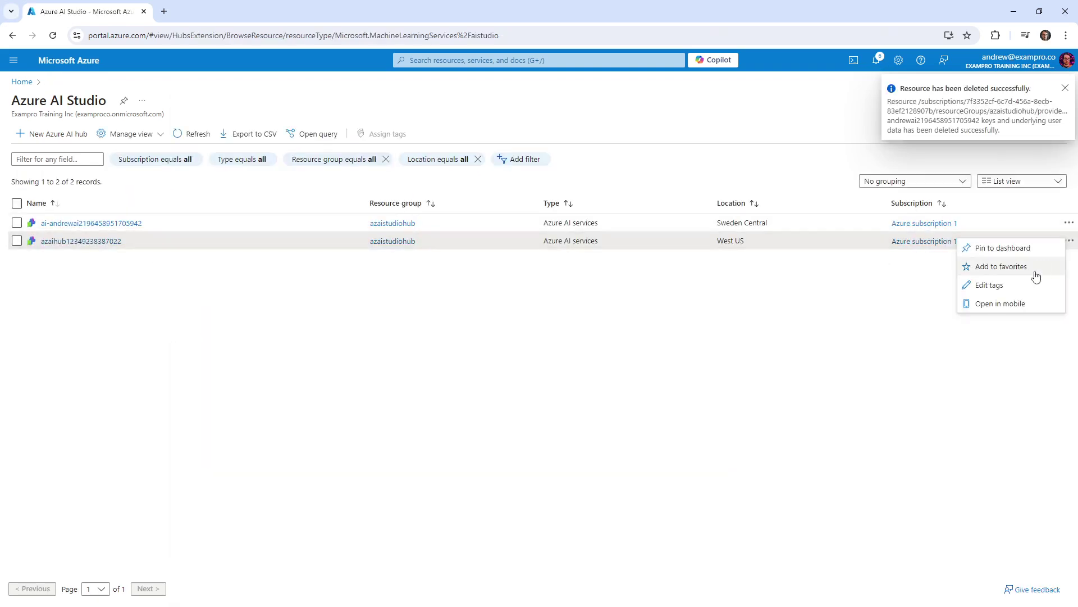
{"action": "left_click", "coordinate": [63, 245]}
{"action": "left_click", "coordinate": [64, 241]}
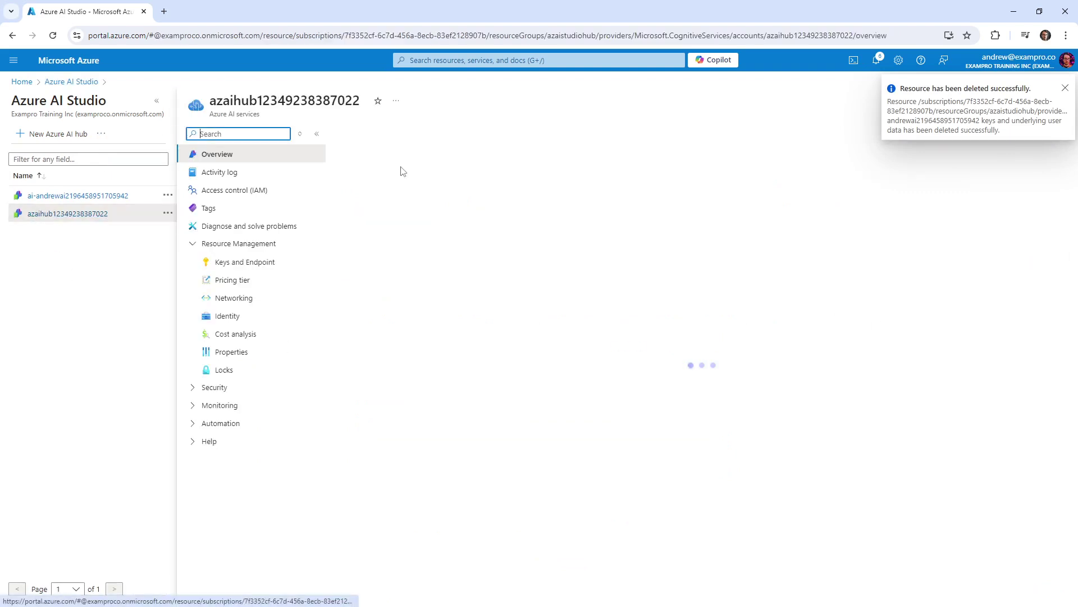
{"action": "left_click", "coordinate": [450, 135]}
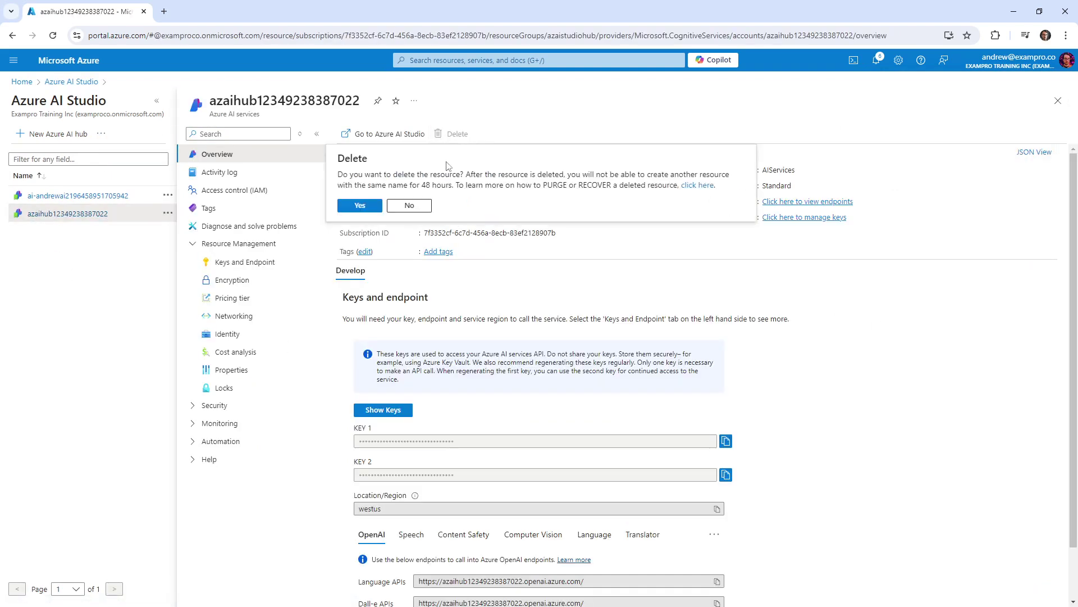
{"action": "left_click", "coordinate": [360, 206]}
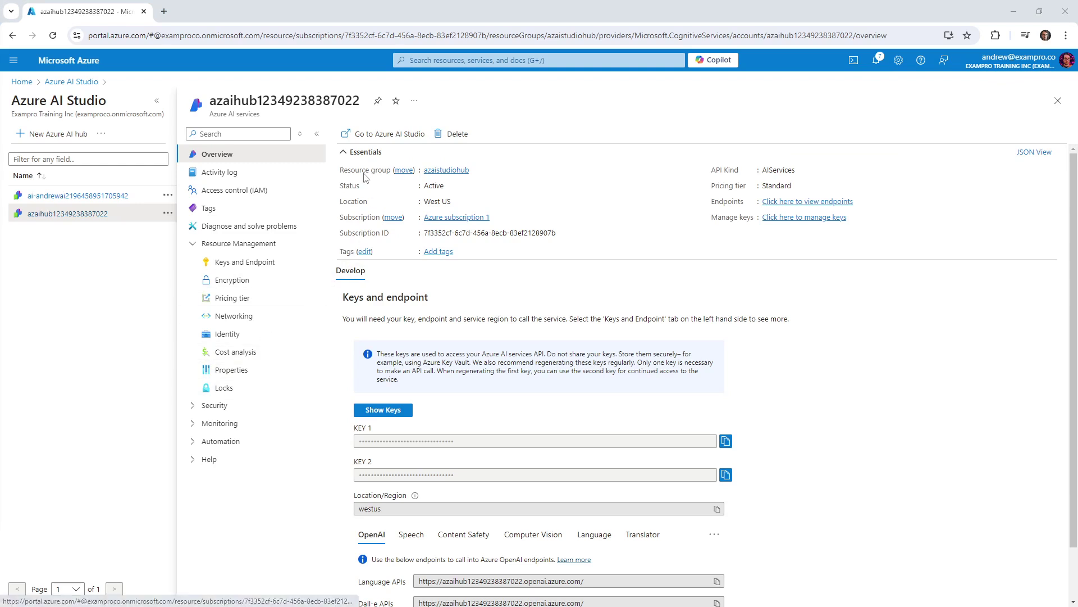
Check the notifications about the resource deletions, then close the resource and refresh the Azure AI Studio resource list
{"action": "left_click", "coordinate": [879, 60]}
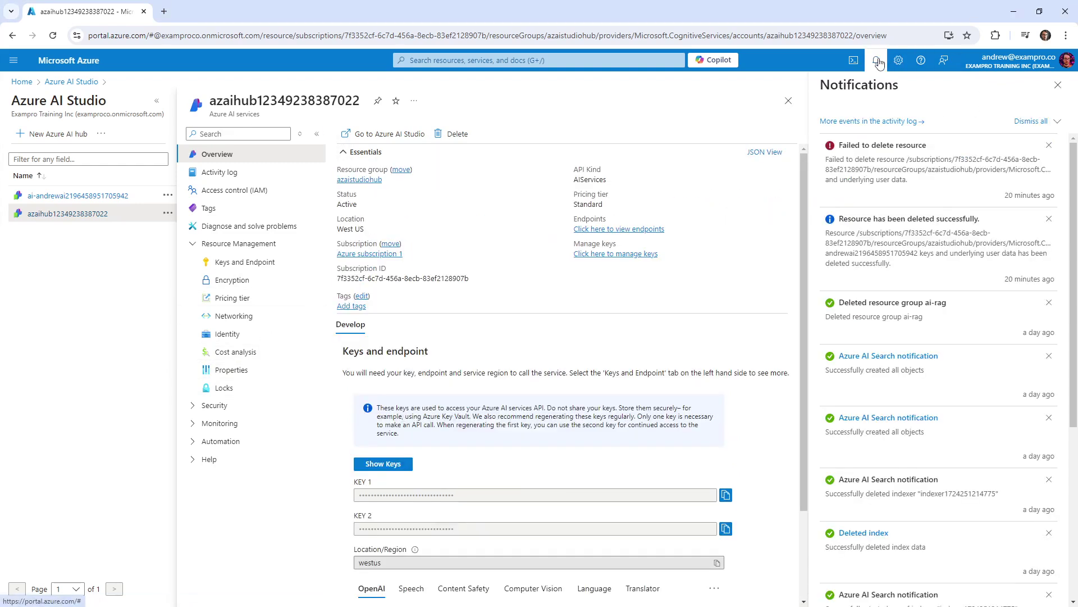
{"action": "left_click", "coordinate": [877, 61]}
{"action": "left_click", "coordinate": [1058, 100]}
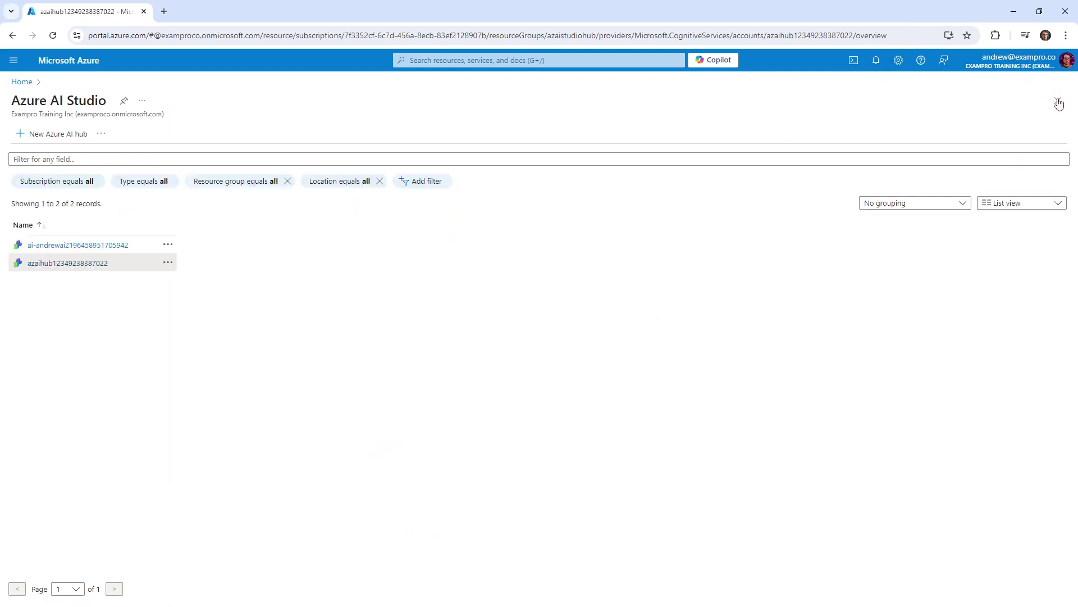
{"action": "left_click", "coordinate": [202, 139]}
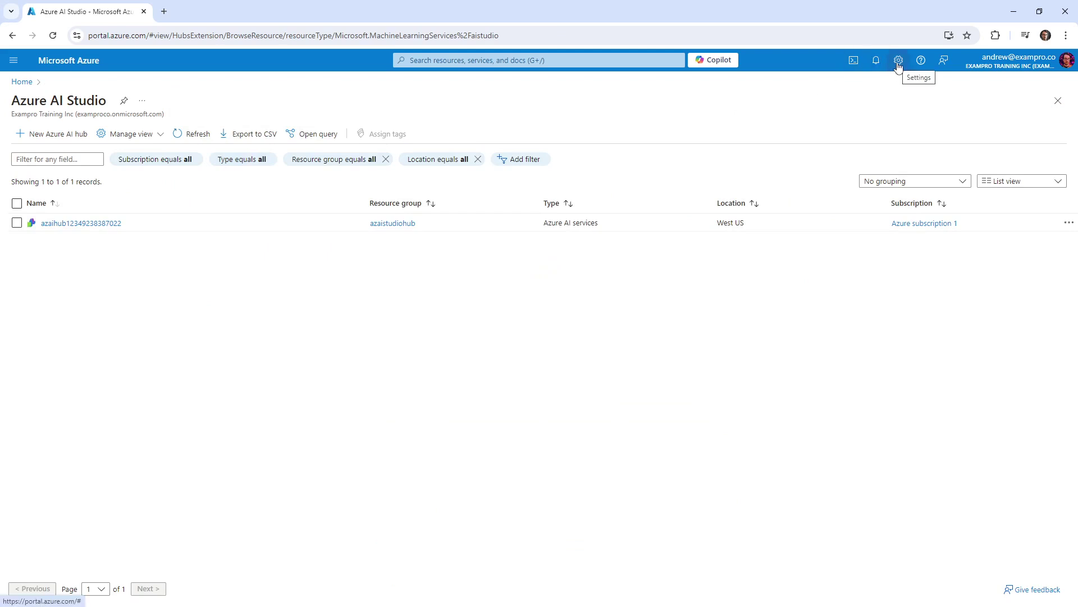
Open the activity log from the notifications and expand the failed Delete API Account operation to examine it
{"action": "left_click", "coordinate": [880, 62]}
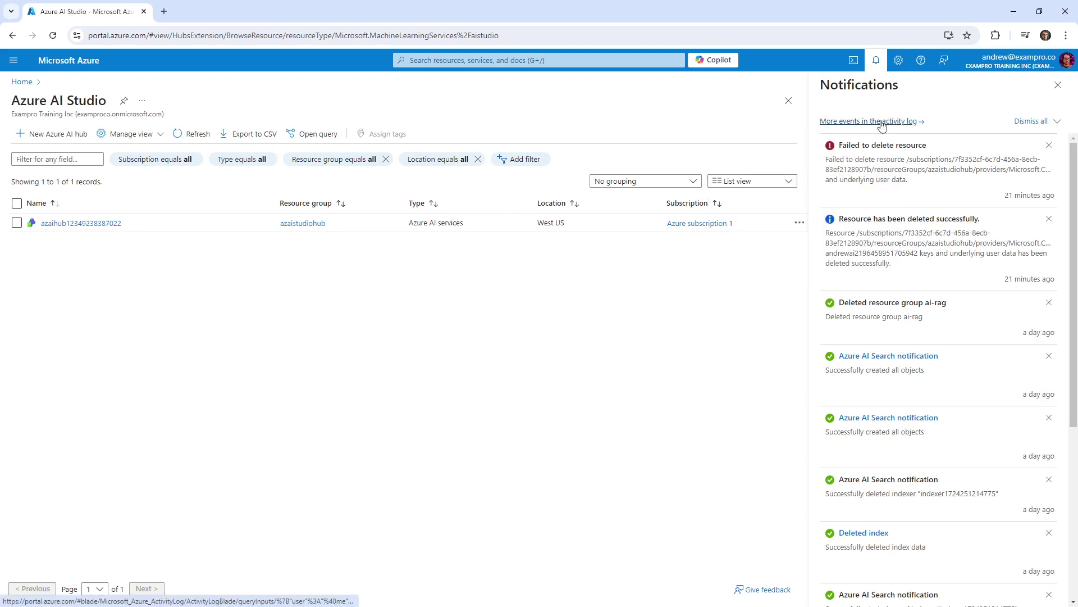
{"action": "left_click", "coordinate": [901, 122]}
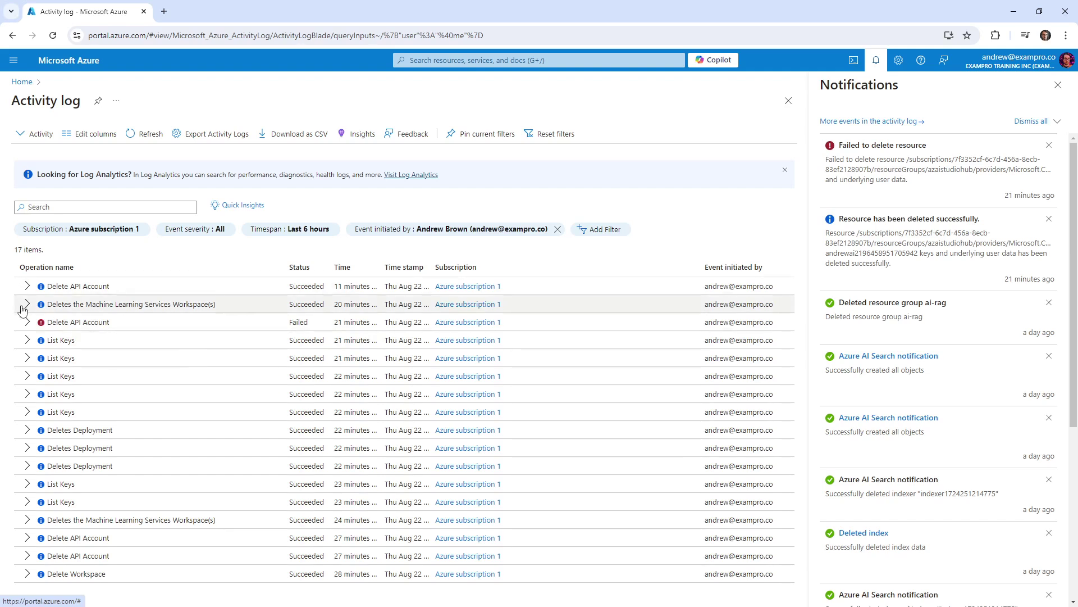
{"action": "left_click", "coordinate": [27, 323]}
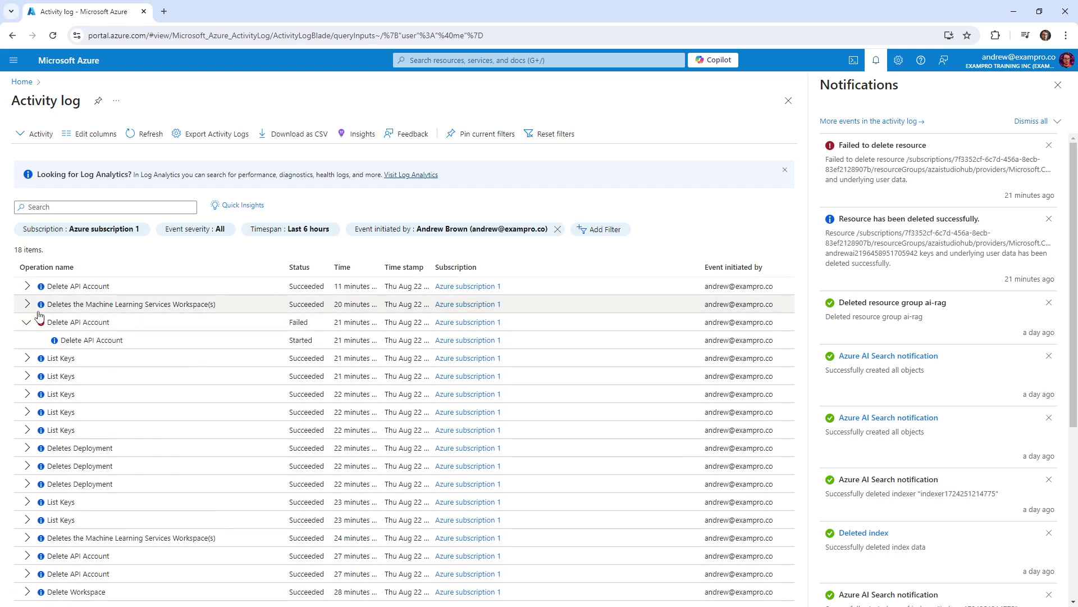
{"action": "left_click", "coordinate": [11, 36]}
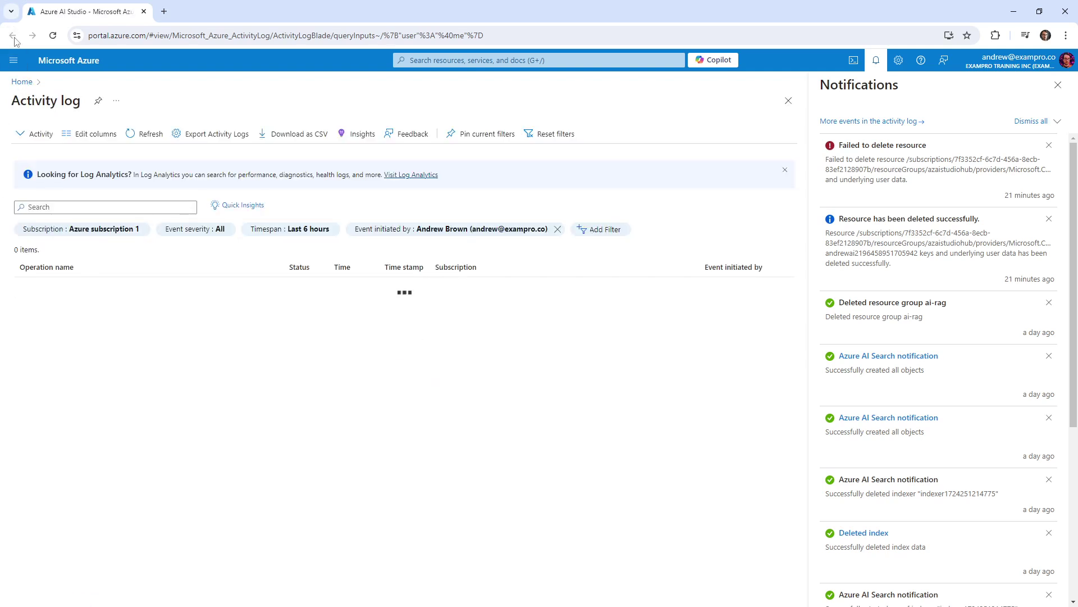
Reopen the West US AI services resource from the Azure AI Studio resource list, dismiss the notifications and look through its overview
{"action": "left_click", "coordinate": [429, 60]}
{"action": "left_click", "coordinate": [438, 242]}
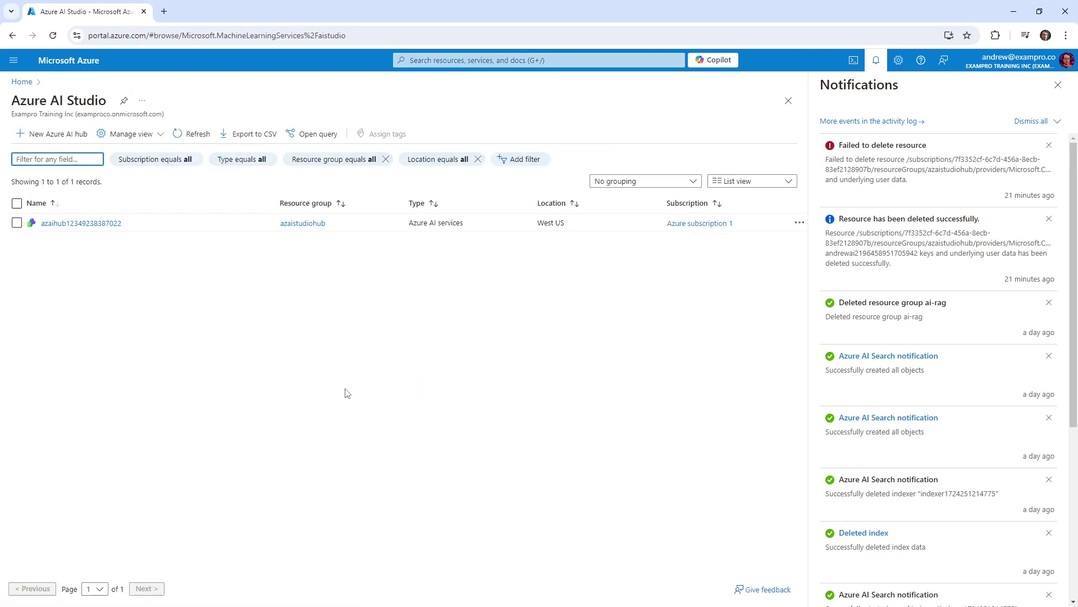
{"action": "left_click", "coordinate": [73, 222]}
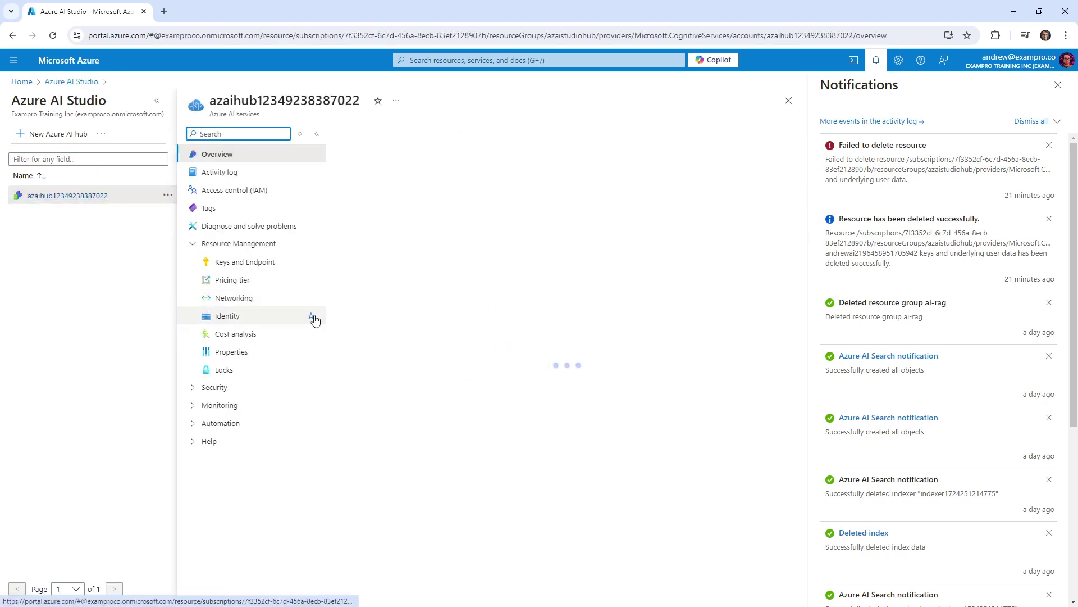
{"action": "left_click", "coordinate": [1059, 85]}
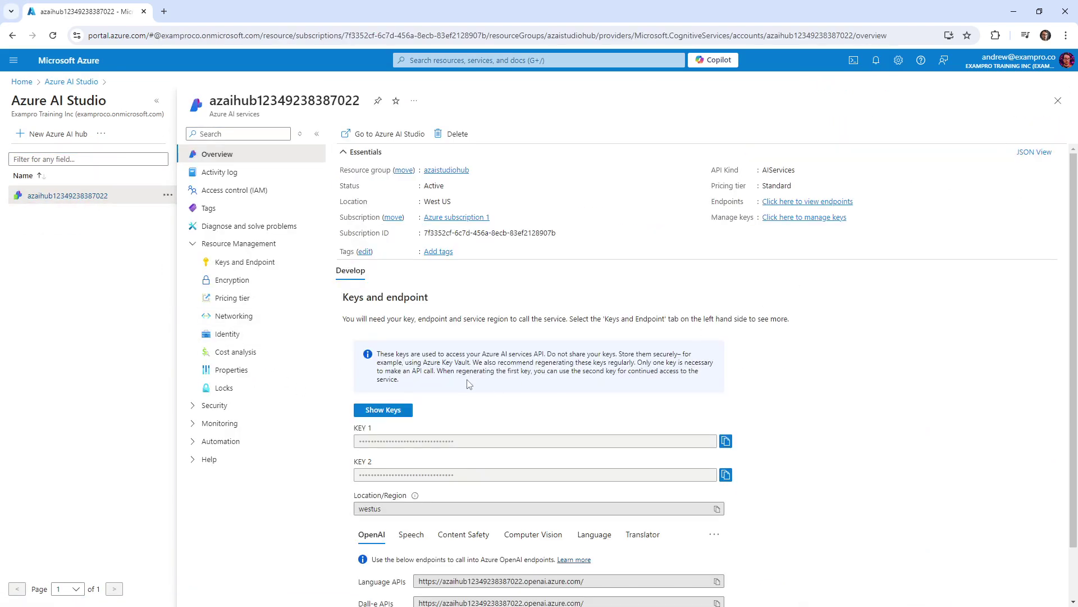
{"action": "scroll", "coordinate": [393, 382], "scroll_direction": "down", "scroll_amount": 2}
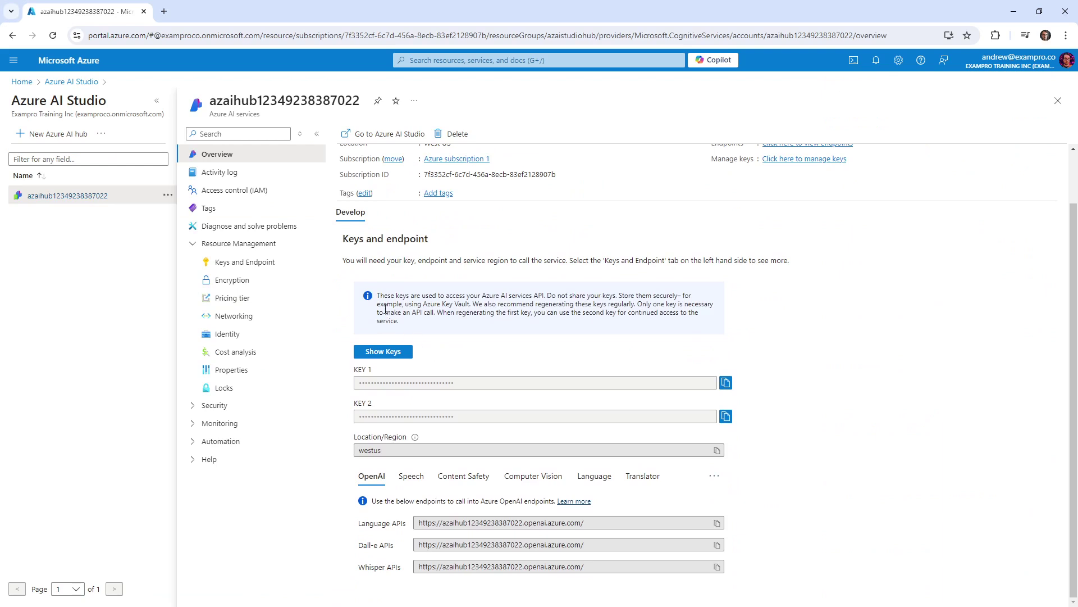
{"action": "scroll", "coordinate": [366, 387], "scroll_direction": "up", "scroll_amount": 2}
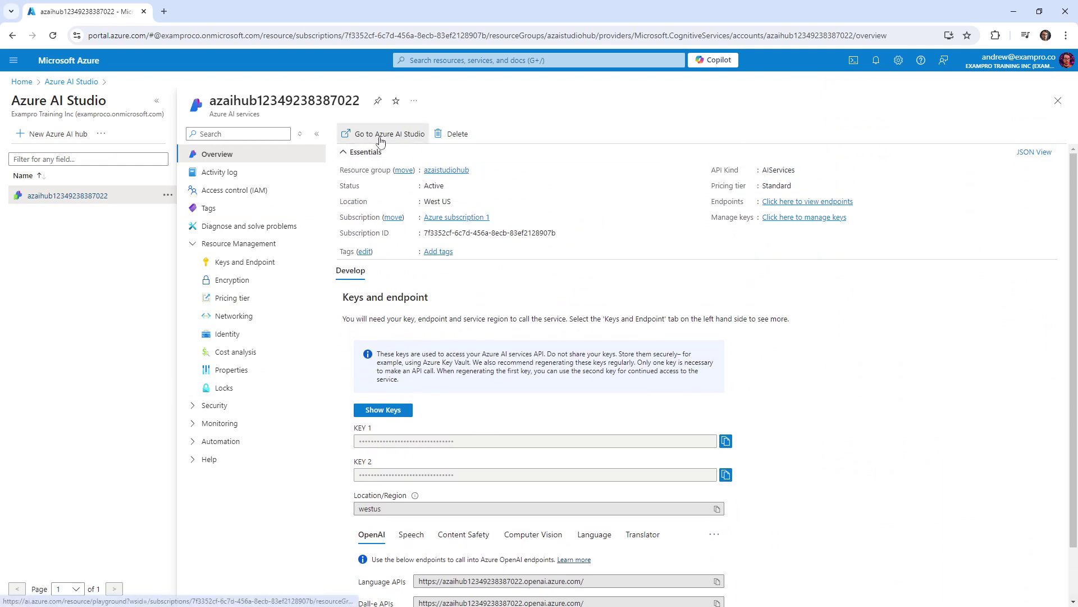
Launch the West US resource in Azure AI Studio and check its data files and content filters
{"action": "left_click", "coordinate": [381, 135]}
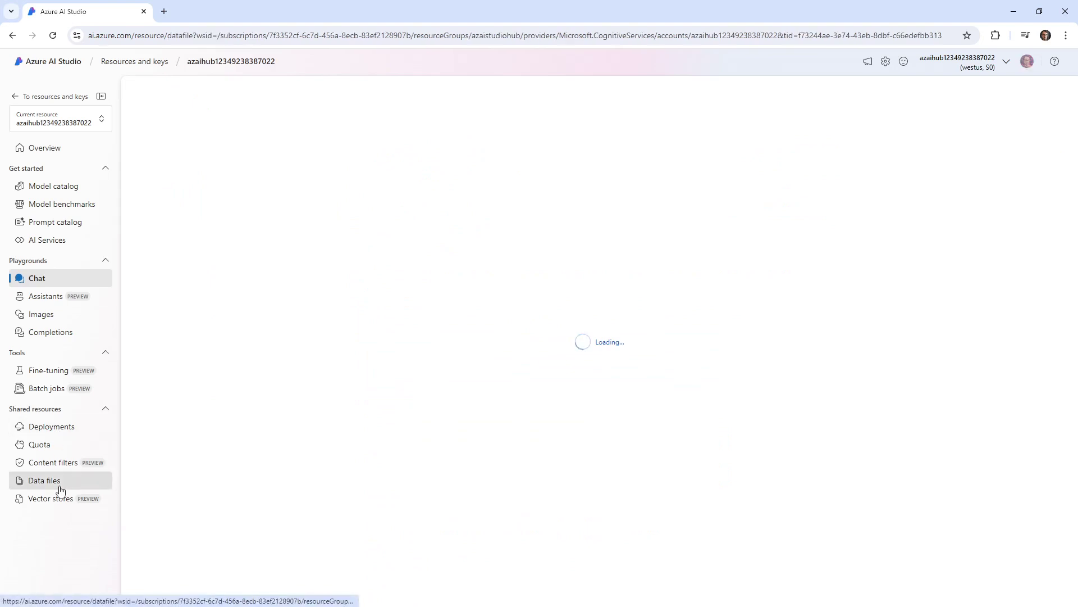
{"action": "left_click", "coordinate": [56, 482]}
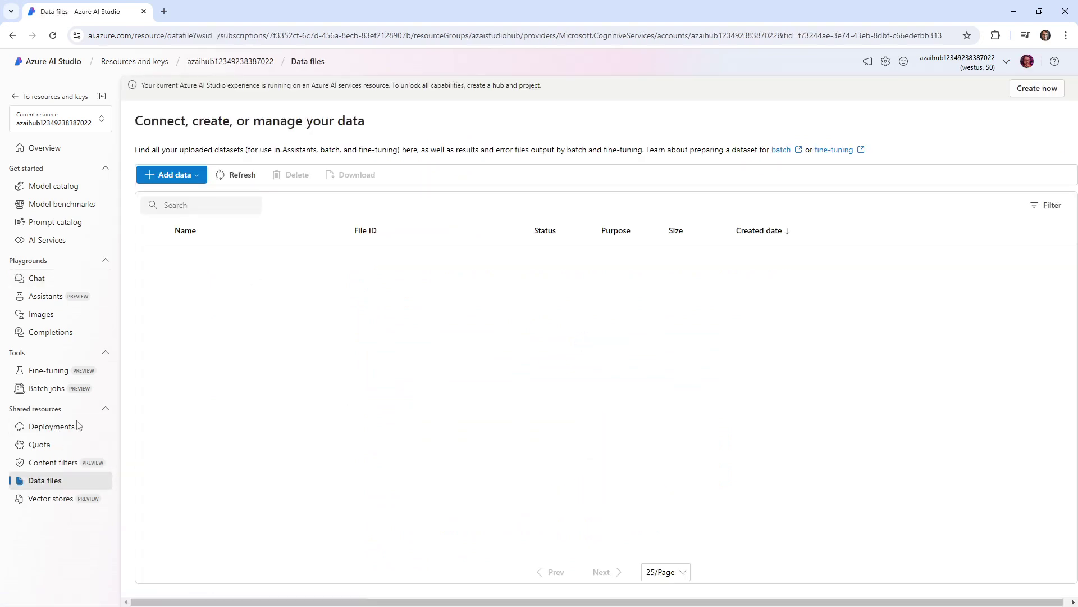
{"action": "left_click", "coordinate": [65, 464]}
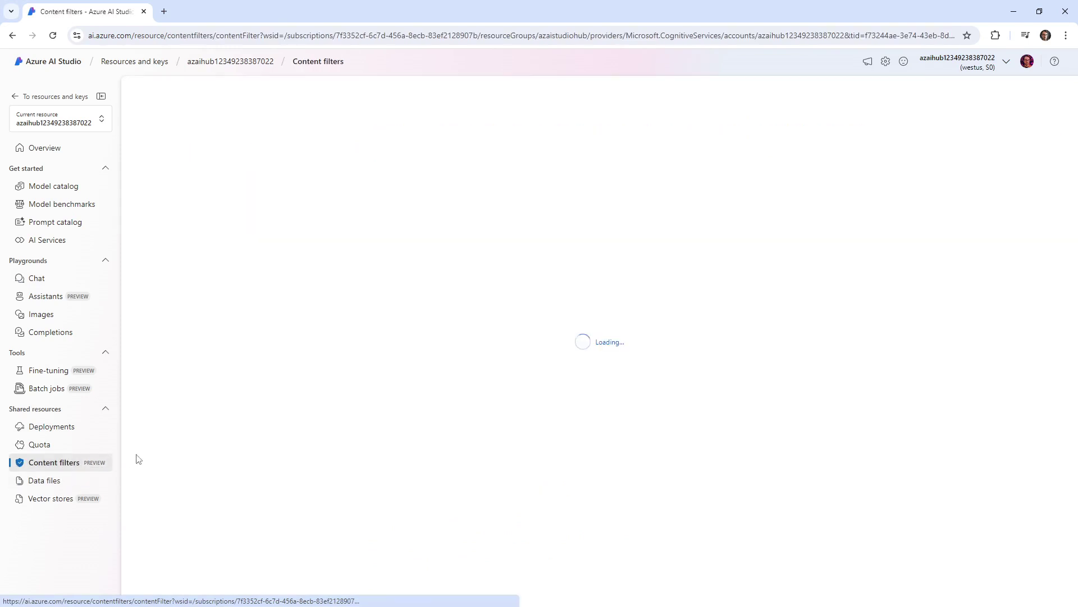
Delete the gpt-4o and gpt-35-turbo model deployments of the West US resource
{"action": "left_click", "coordinate": [72, 430]}
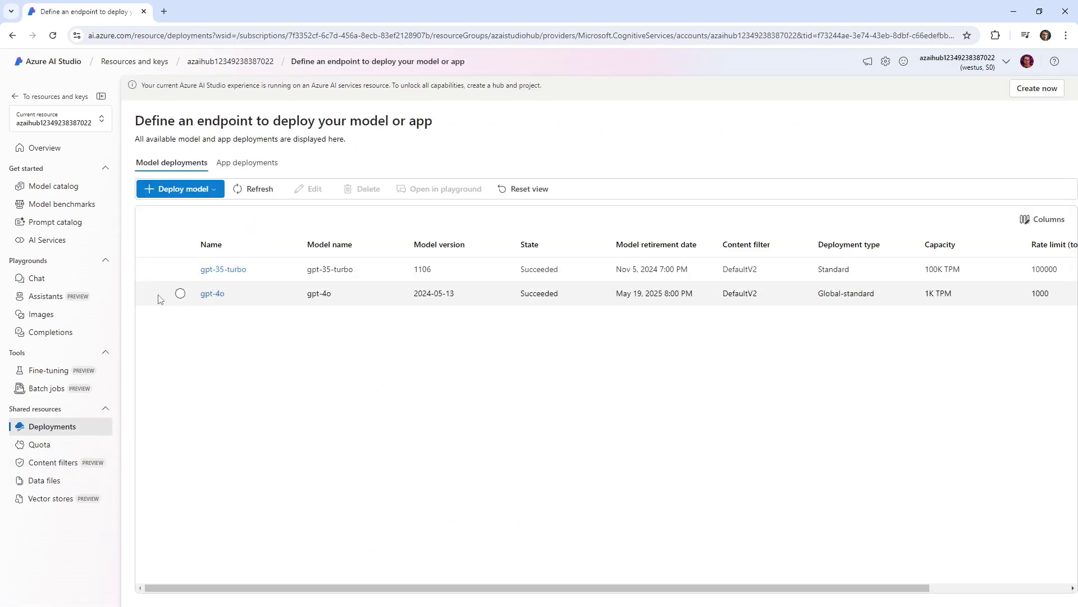
{"action": "left_click", "coordinate": [180, 293]}
{"action": "left_click", "coordinate": [354, 188]}
{"action": "left_click", "coordinate": [584, 352]}
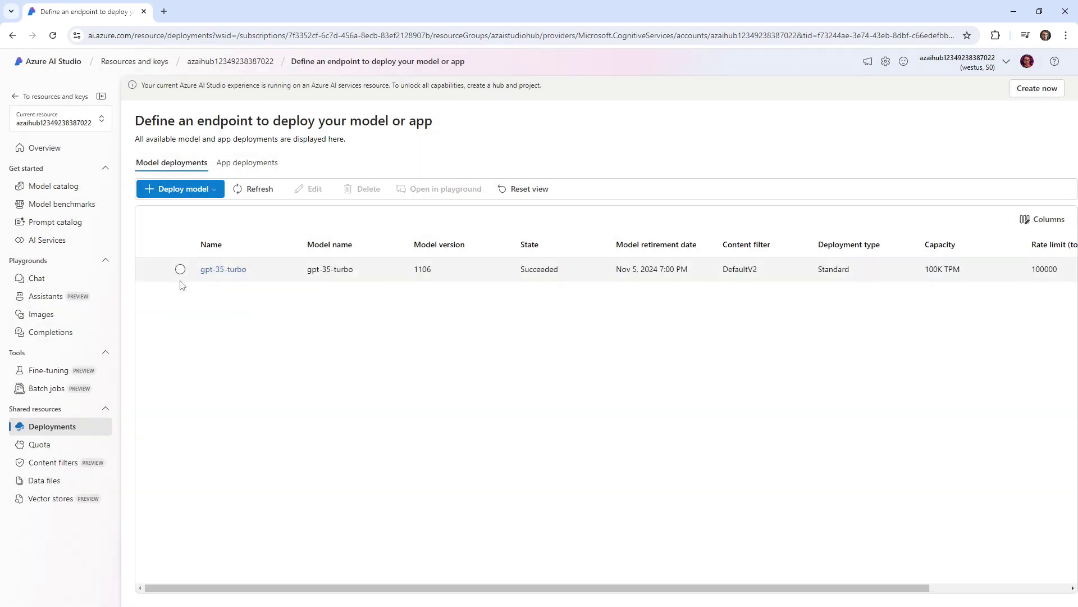
{"action": "left_click", "coordinate": [179, 269]}
{"action": "left_click", "coordinate": [359, 188]}
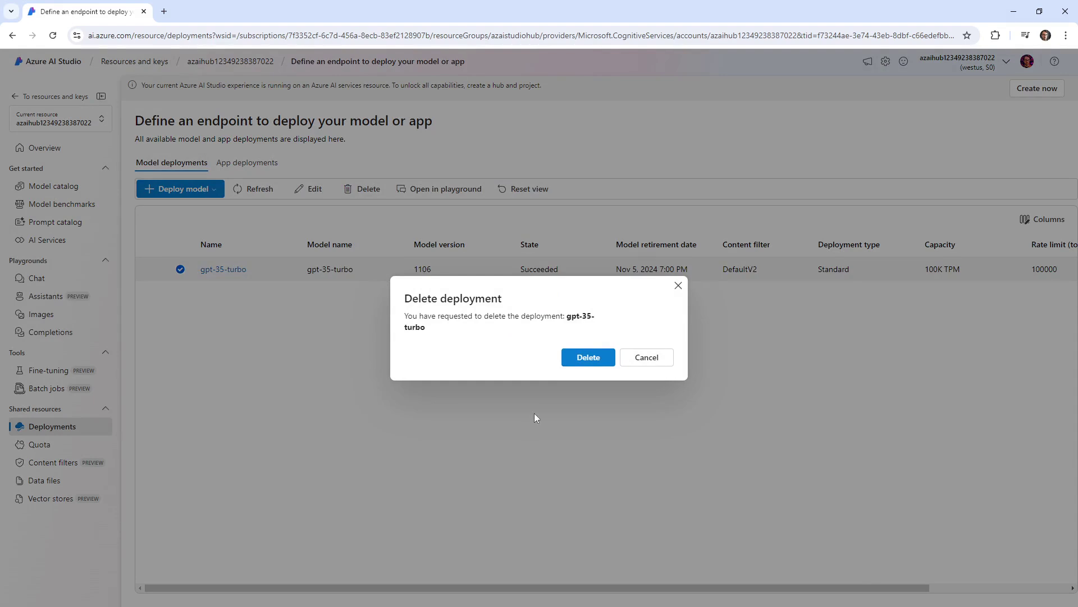
{"action": "left_click", "coordinate": [587, 357]}
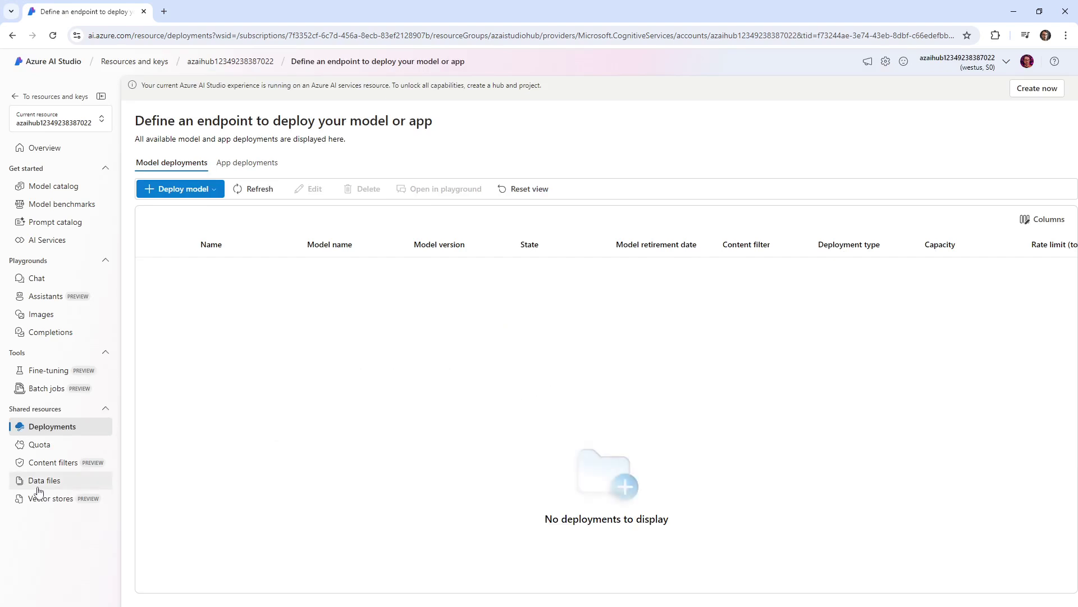
Check the West US resource's data files, vector stores, chat playground and overview for anything left over
{"action": "left_click", "coordinate": [38, 488]}
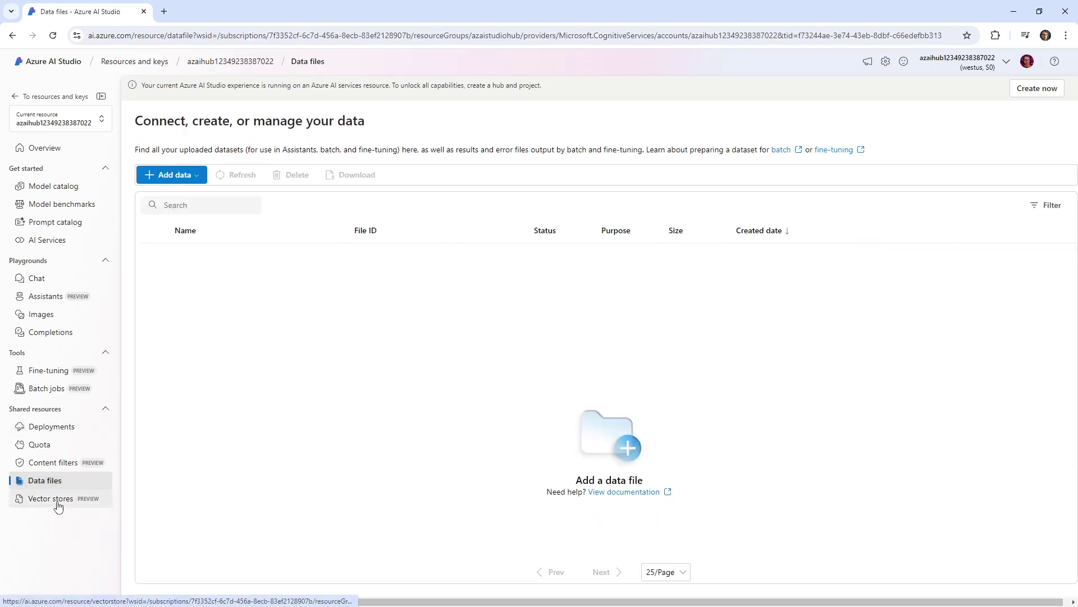
{"action": "left_click", "coordinate": [56, 500]}
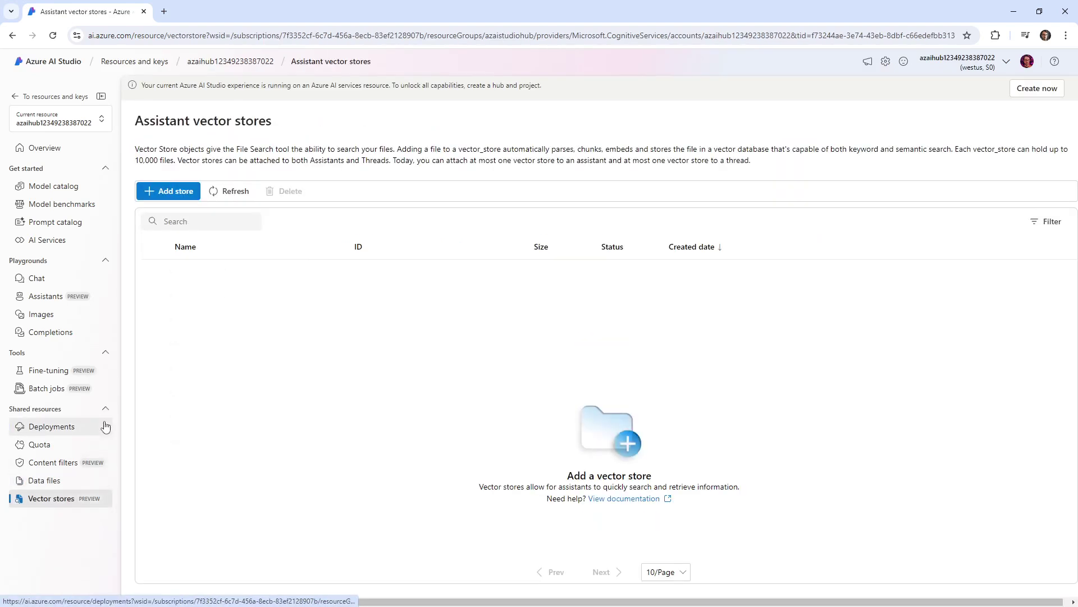
{"action": "left_click", "coordinate": [69, 284]}
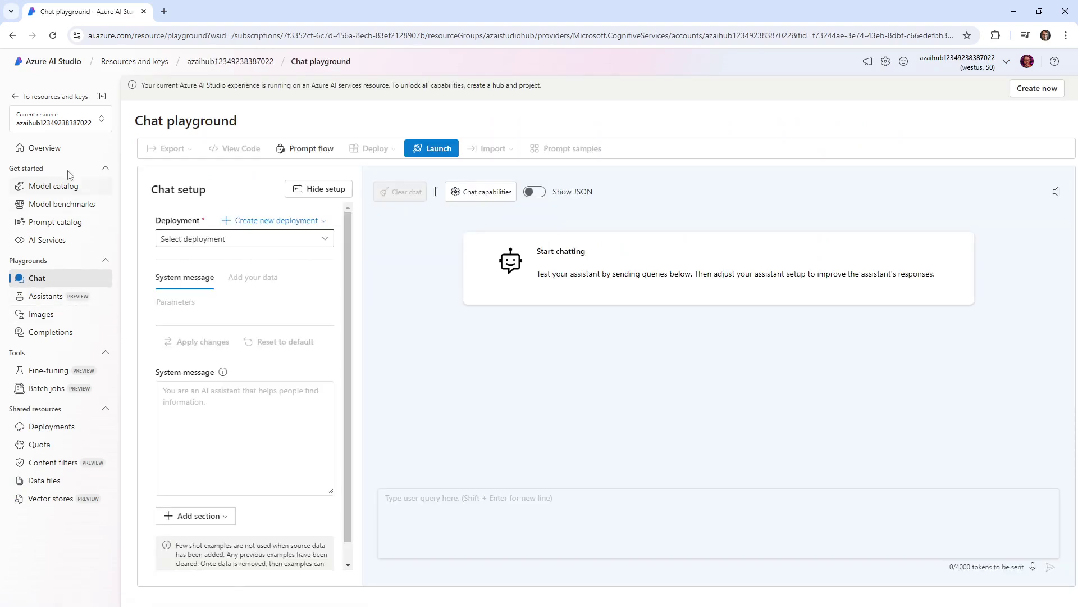
{"action": "left_click", "coordinate": [65, 149]}
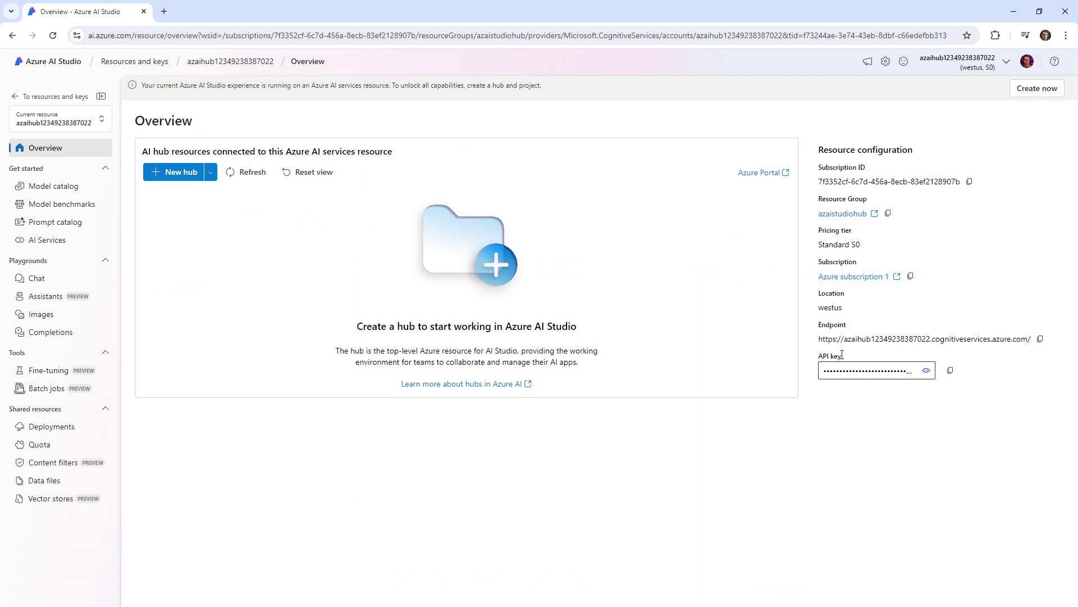
Reopen the West US resource from the list of all OpenAI and AI service resources and view its overview
{"action": "left_click", "coordinate": [17, 97]}
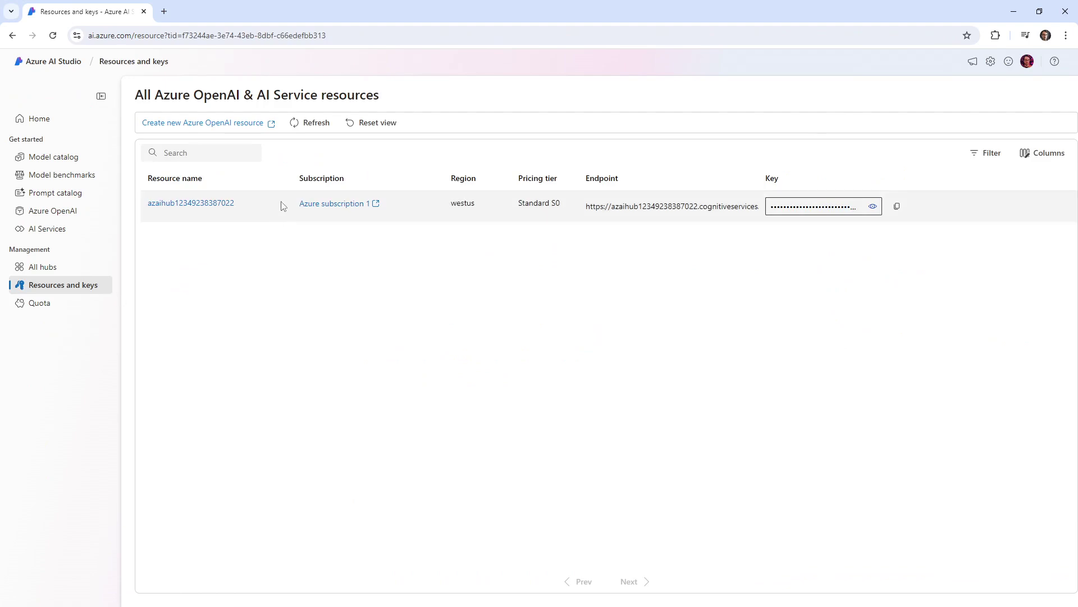
{"action": "left_click", "coordinate": [192, 203]}
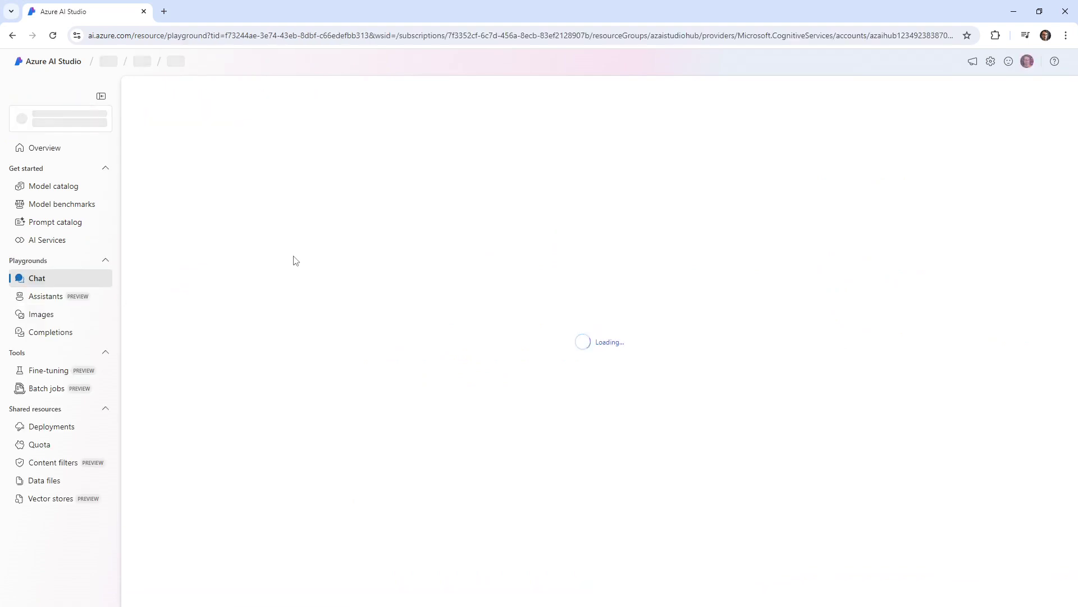
{"action": "left_click", "coordinate": [85, 148]}
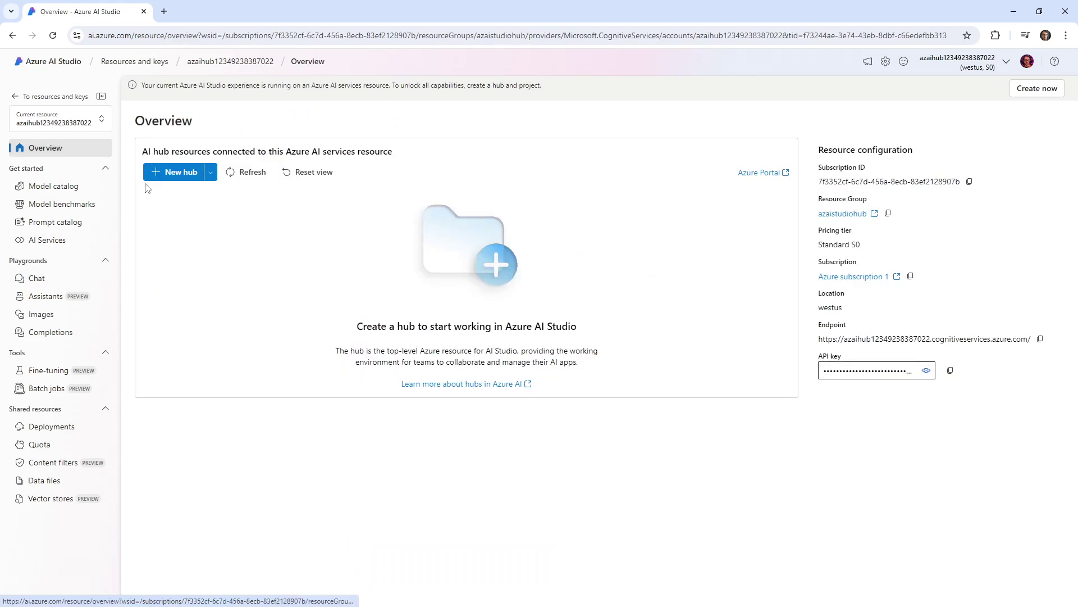
Return to the list of all OpenAI and AI service resources and open the model catalog
{"action": "left_click", "coordinate": [53, 96]}
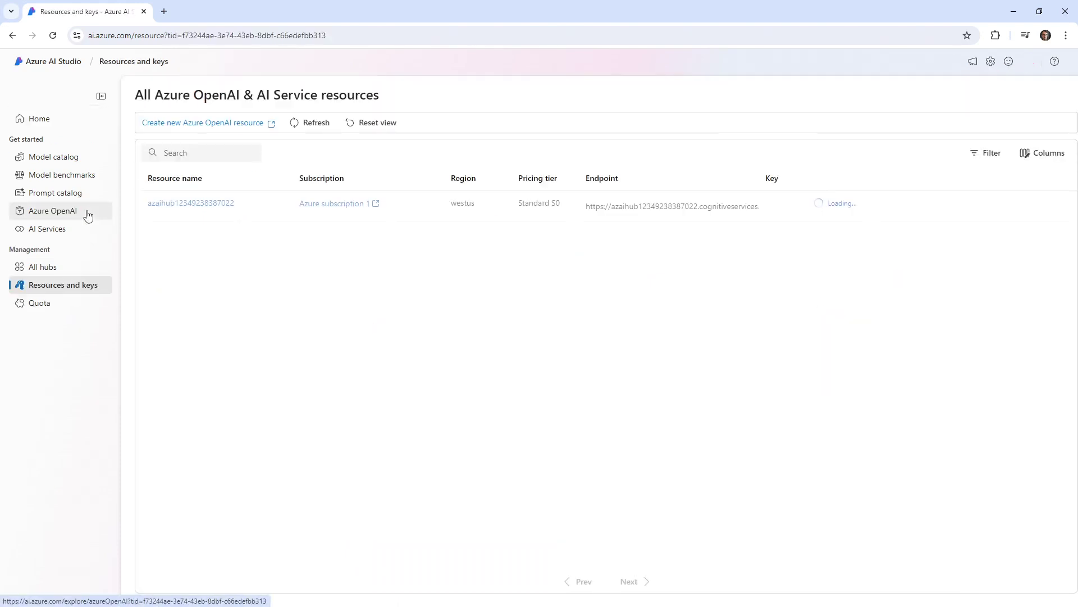
{"action": "left_click", "coordinate": [87, 176]}
{"action": "left_click", "coordinate": [90, 157]}
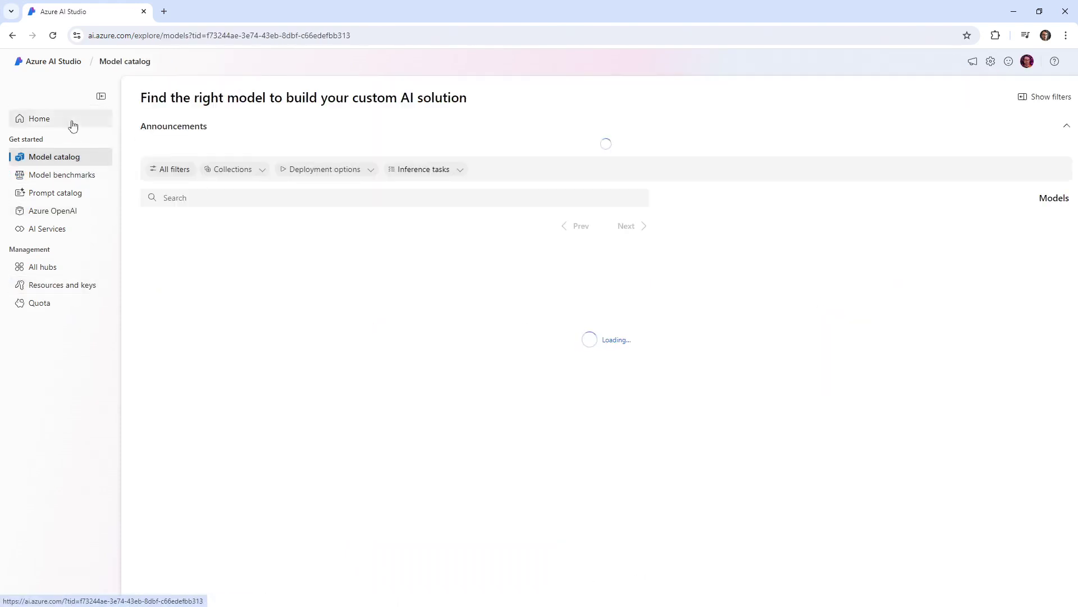
Leave Azure AI Studio and switch to the Azure portal home page at portal.azure.com
{"action": "left_click", "coordinate": [74, 123]}
{"action": "left_click", "coordinate": [149, 38]}
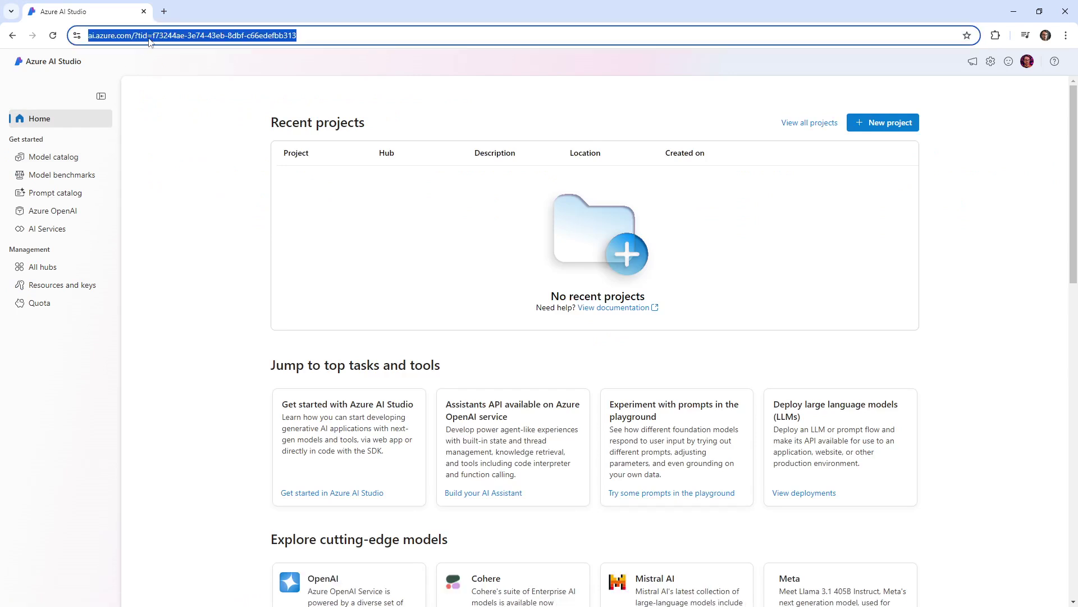
{"action": "type", "text": "portal"}
{"action": "key", "text": "Return"}
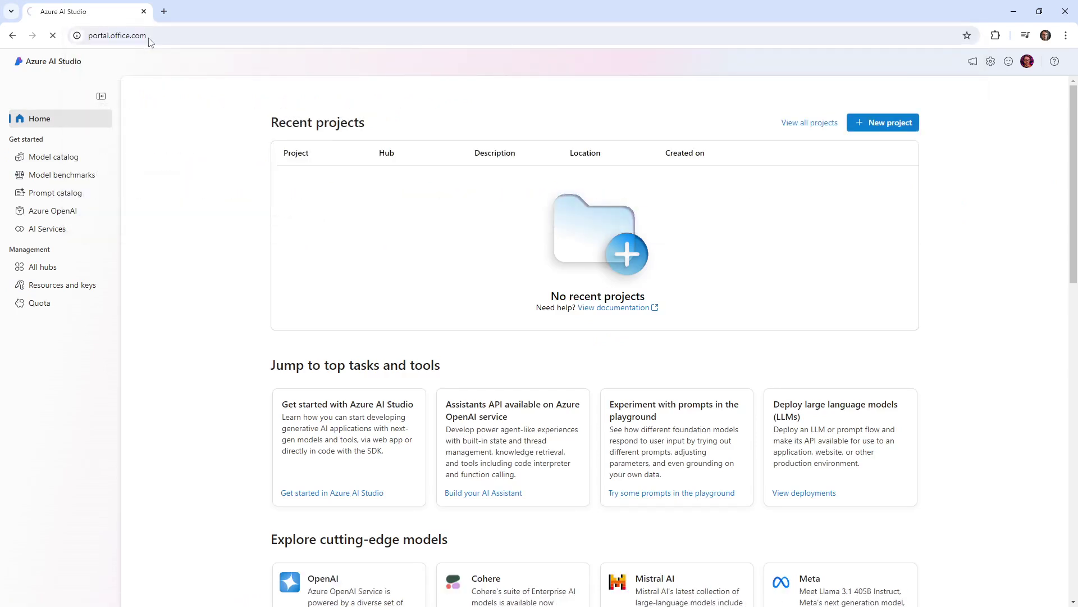
{"action": "left_click", "coordinate": [150, 37]}
{"action": "type", "text": "portal"}
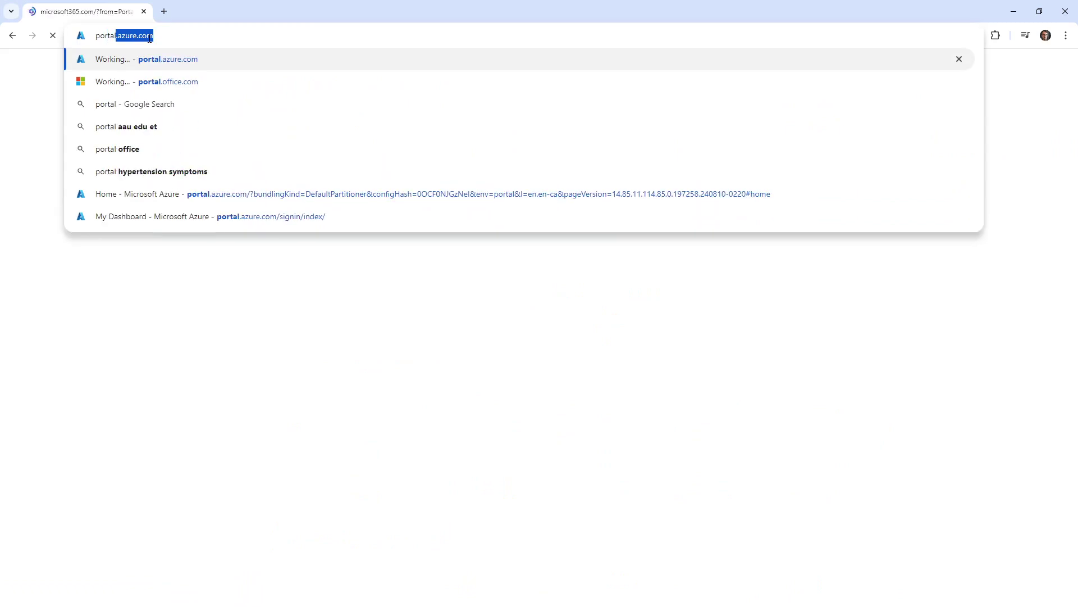
{"action": "key", "text": "Return"}
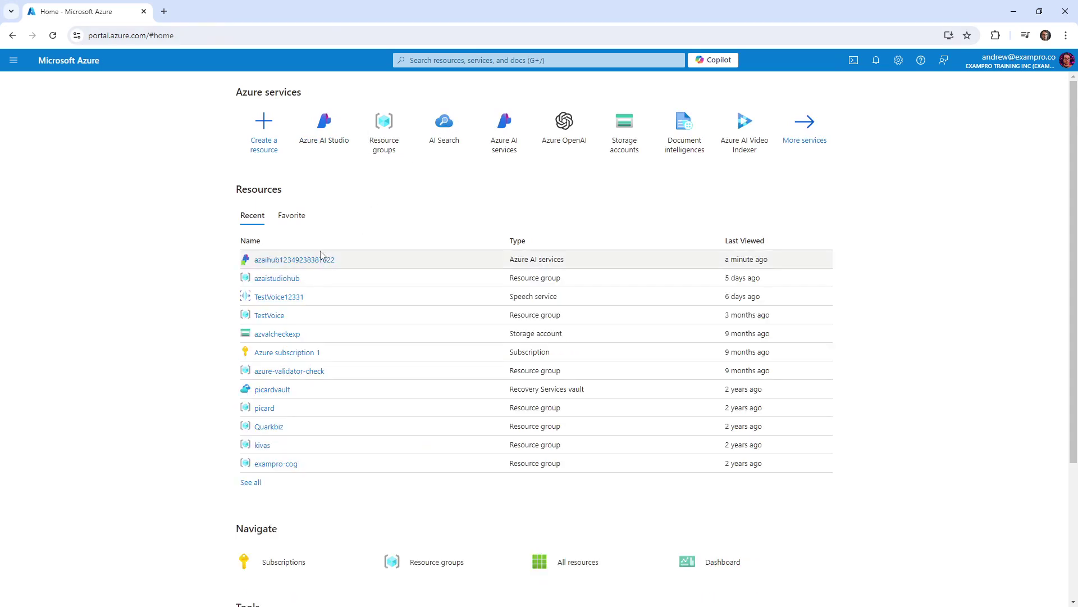
{"action": "left_click", "coordinate": [321, 259]}
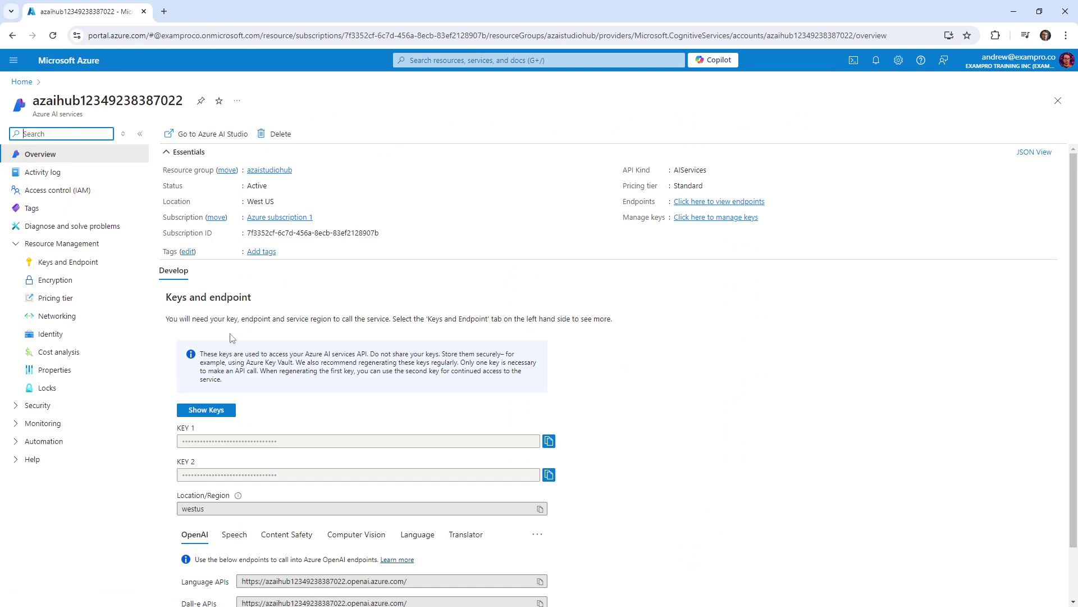
{"action": "left_click", "coordinate": [22, 82]}
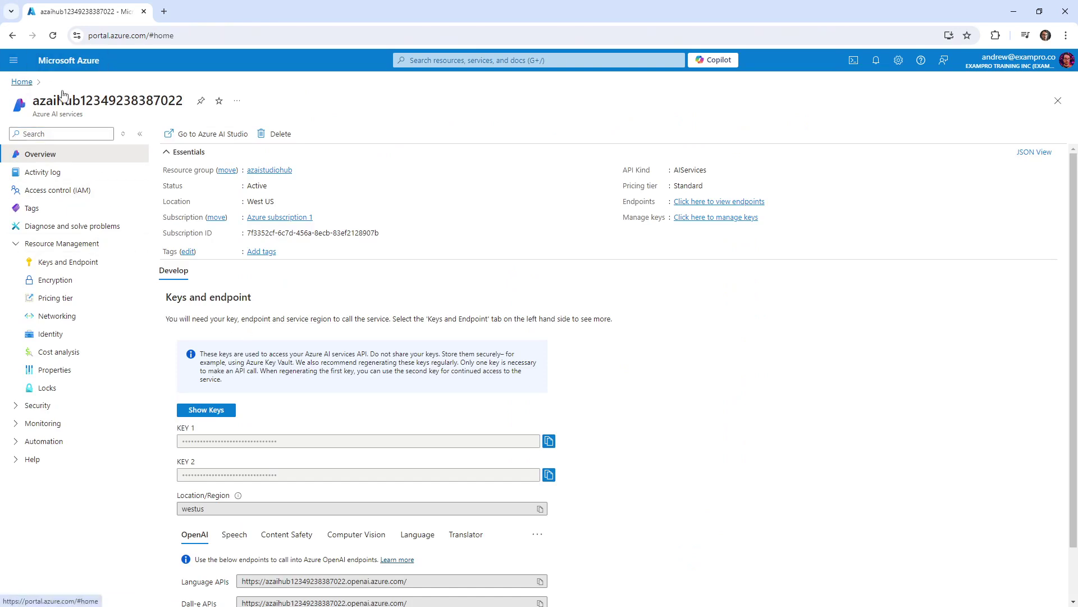
{"action": "left_click", "coordinate": [456, 62]}
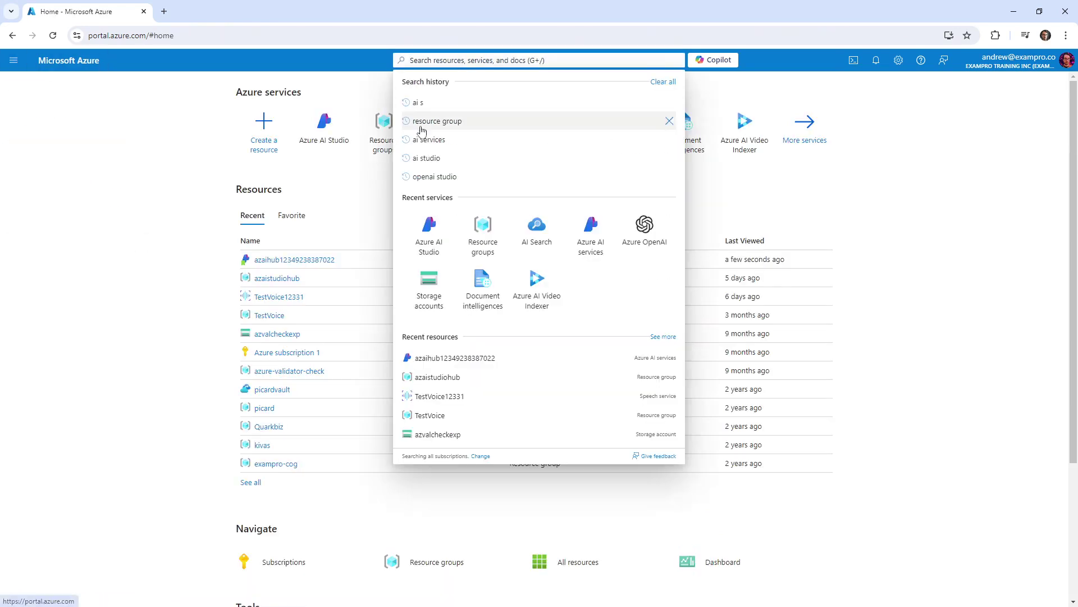
{"action": "left_click", "coordinate": [429, 232]}
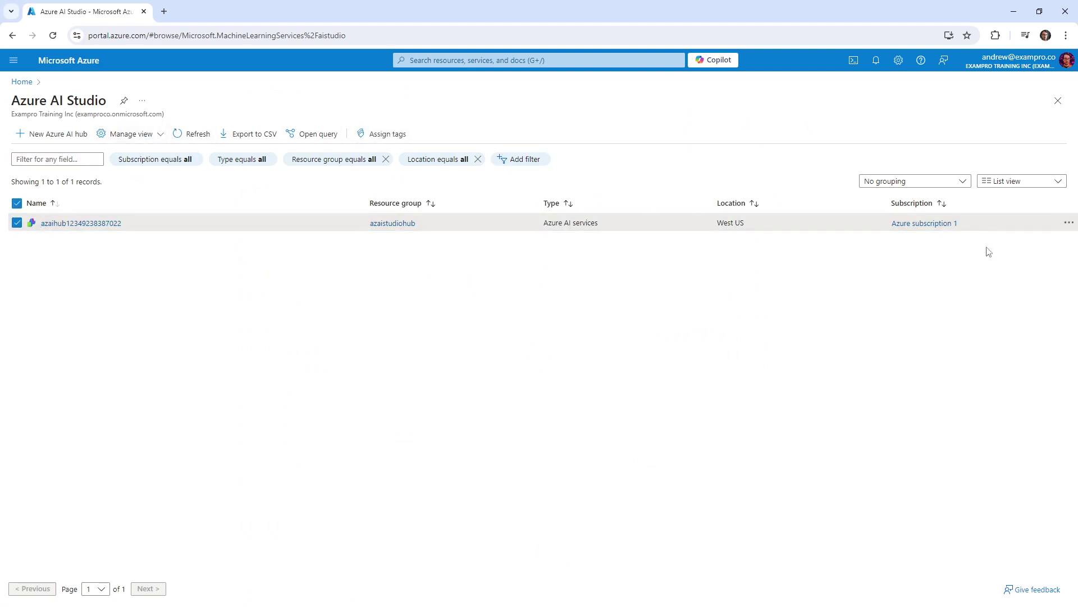
{"action": "left_click", "coordinate": [1069, 223]}
{"action": "left_click", "coordinate": [1029, 254]}
{"action": "left_click", "coordinate": [112, 223]}
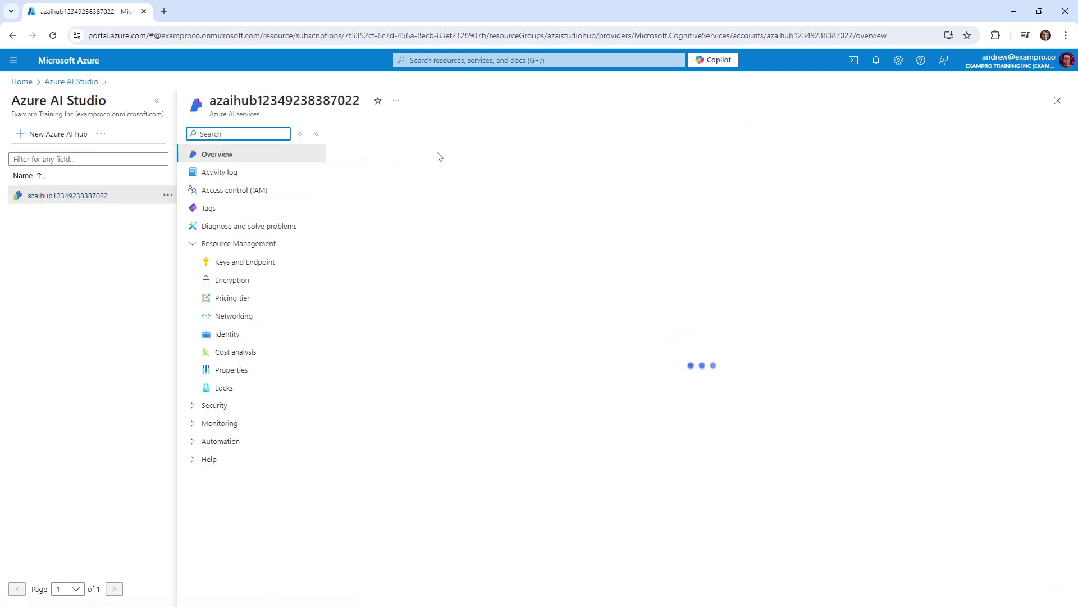
{"action": "left_click", "coordinate": [444, 136]}
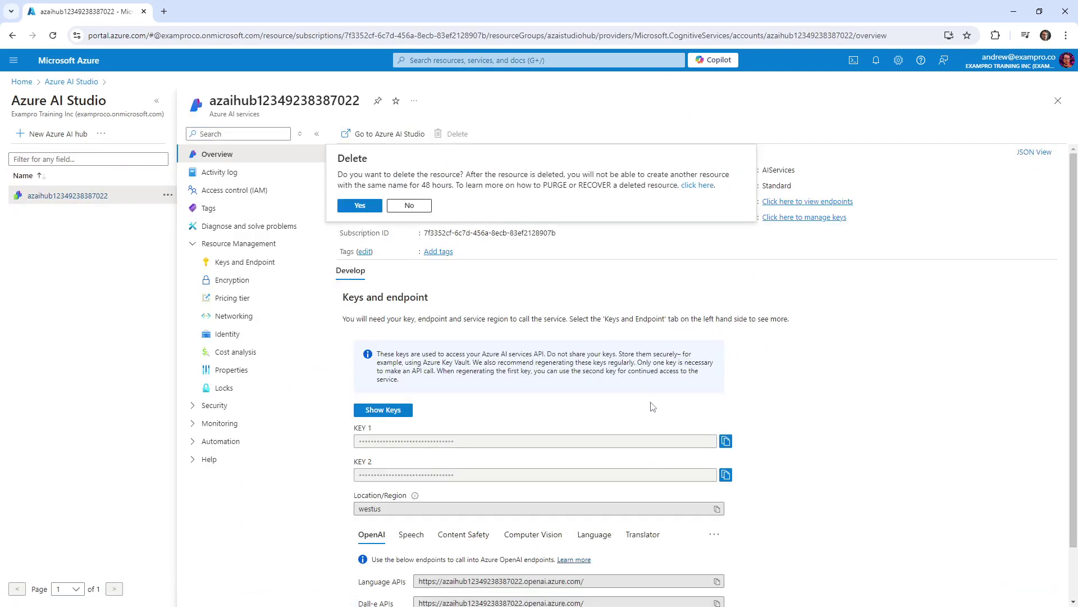
{"action": "left_click", "coordinate": [373, 208]}
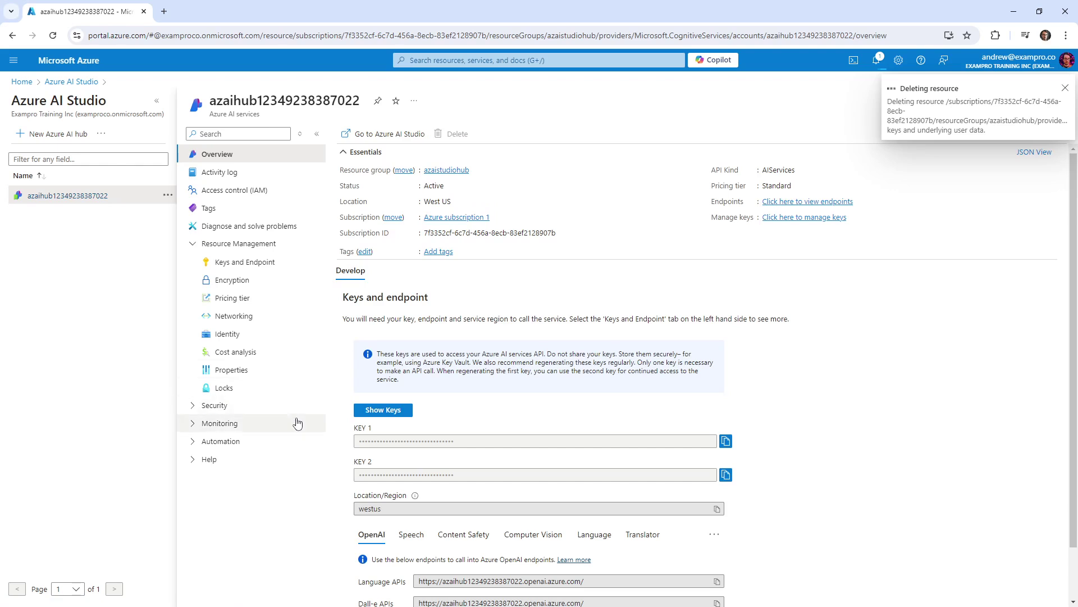
{"action": "left_click", "coordinate": [253, 457]}
{"action": "left_click", "coordinate": [255, 406]}
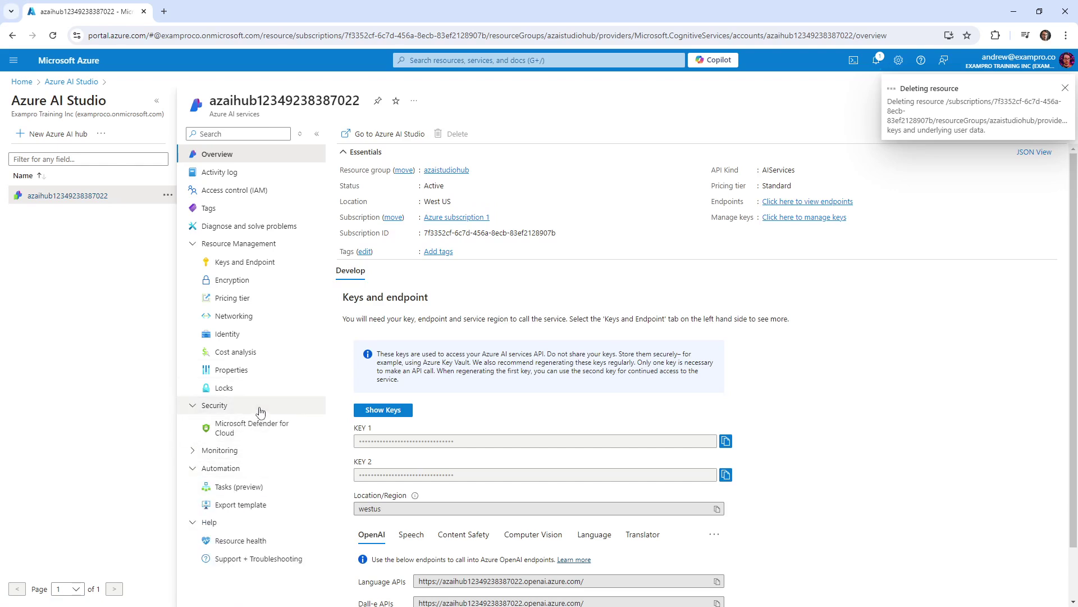
{"action": "left_click", "coordinate": [255, 456]}
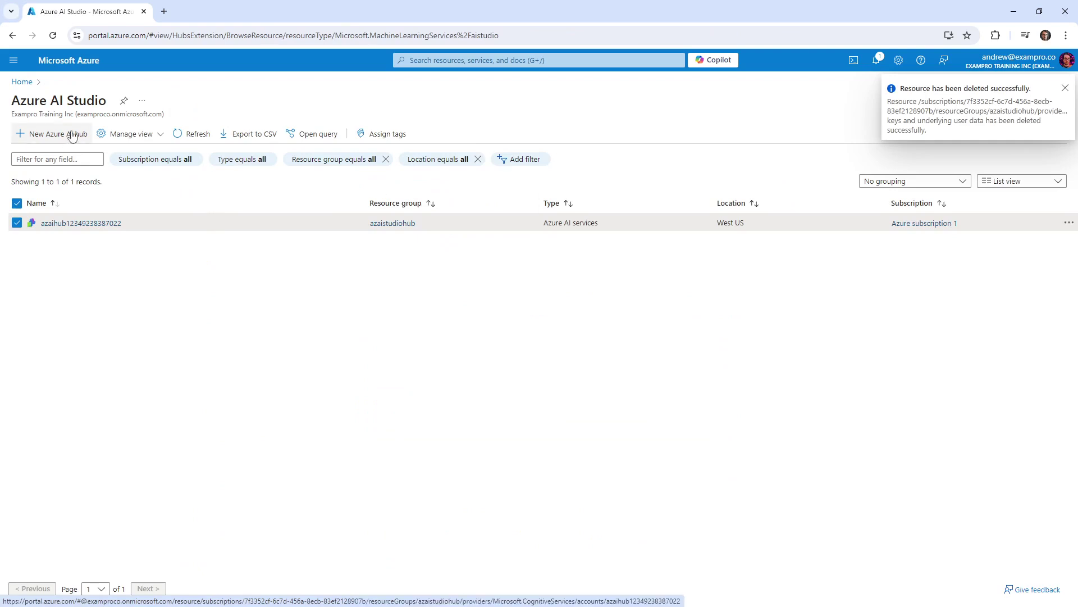
Delete the azaistudiohub resource group, entering its name azaistudiohub to confirm the permanent deletion
{"action": "left_click", "coordinate": [486, 59]}
{"action": "left_click", "coordinate": [483, 226]}
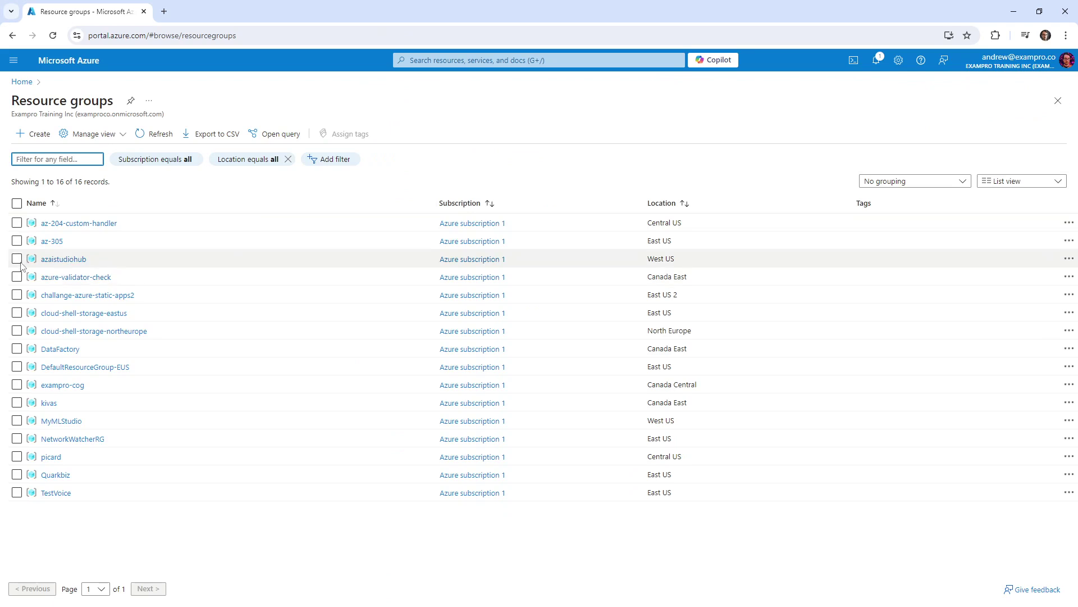
{"action": "left_click", "coordinate": [63, 258]}
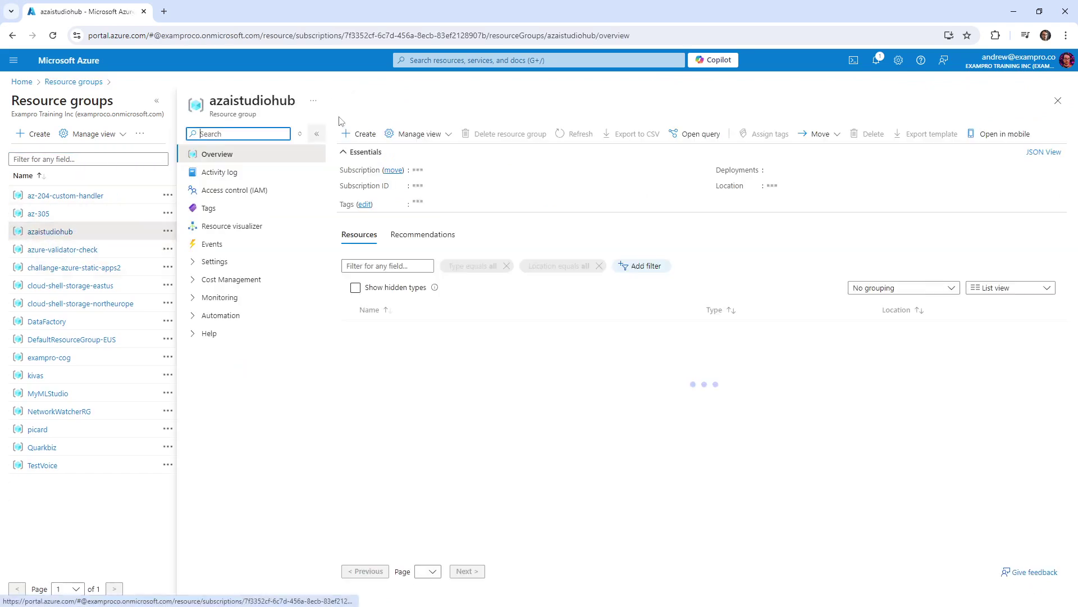
{"action": "left_click", "coordinate": [528, 135]}
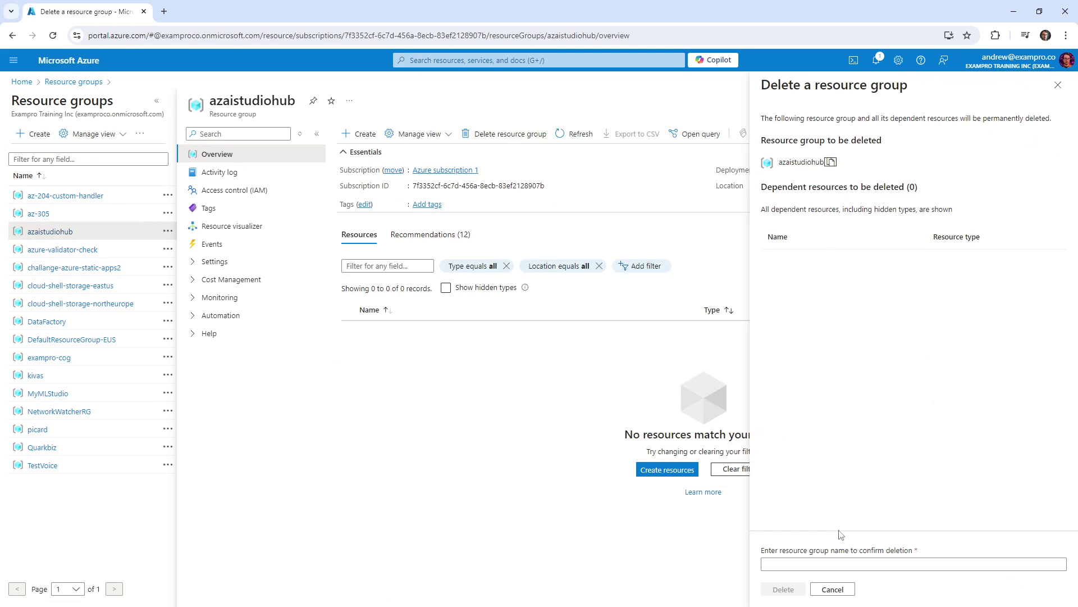
{"action": "type", "text": "azaistudiohub"}
{"action": "left_click", "coordinate": [796, 589]}
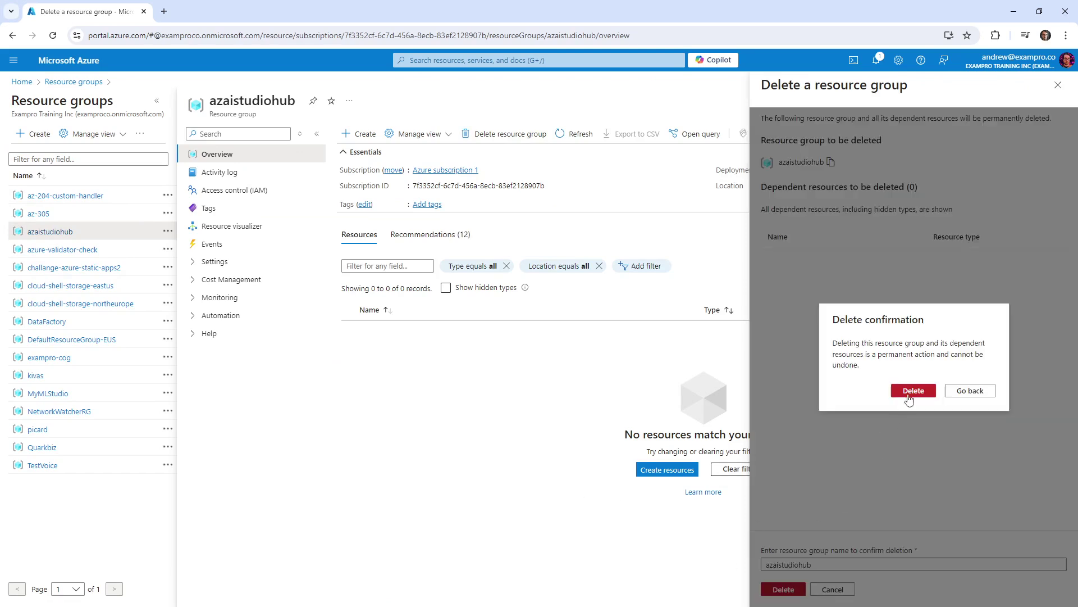
{"action": "left_click", "coordinate": [913, 392]}
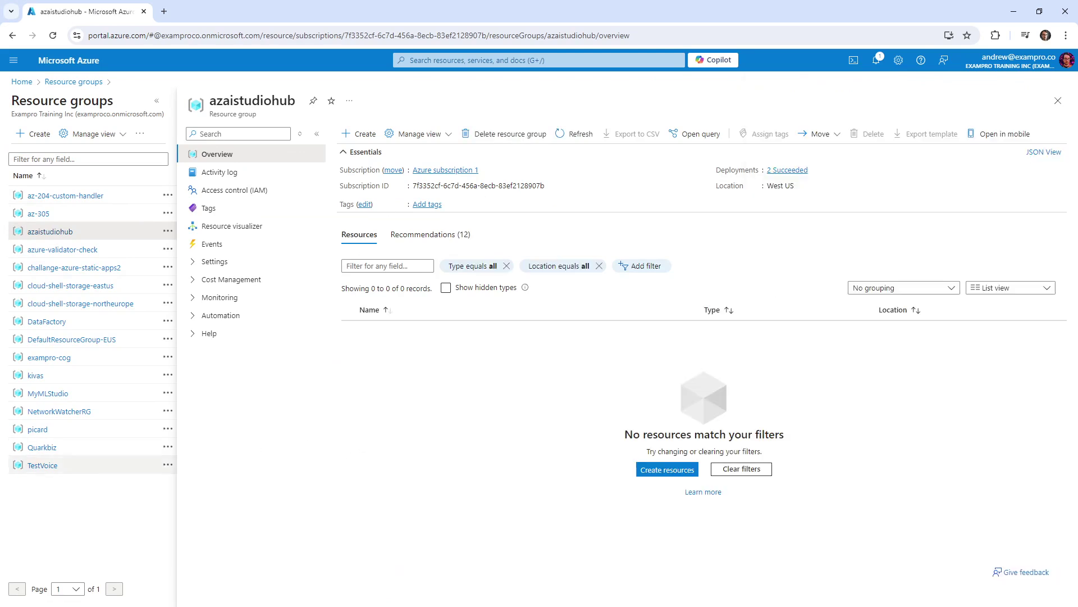